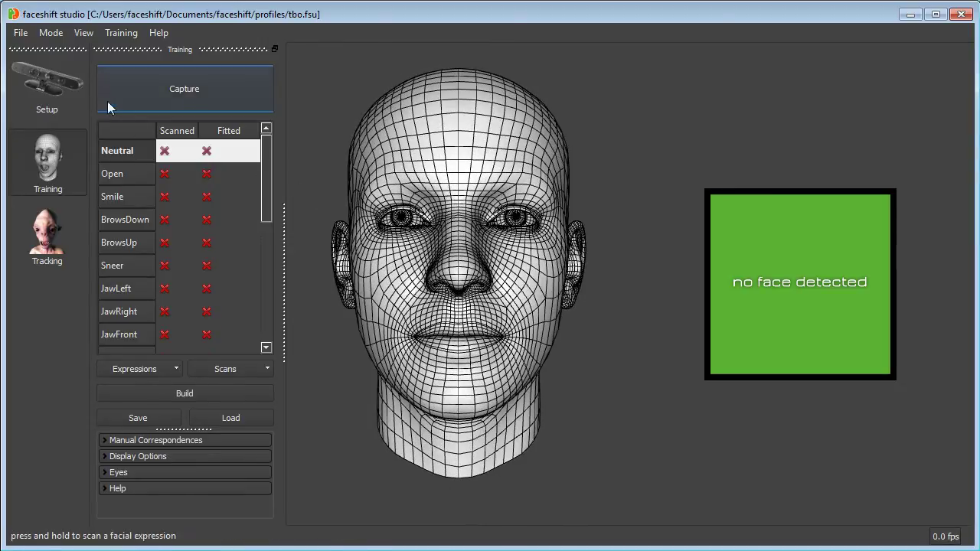
Load the tbo.fsu actor profile and dismiss the loading notice.
left_click(25, 34)
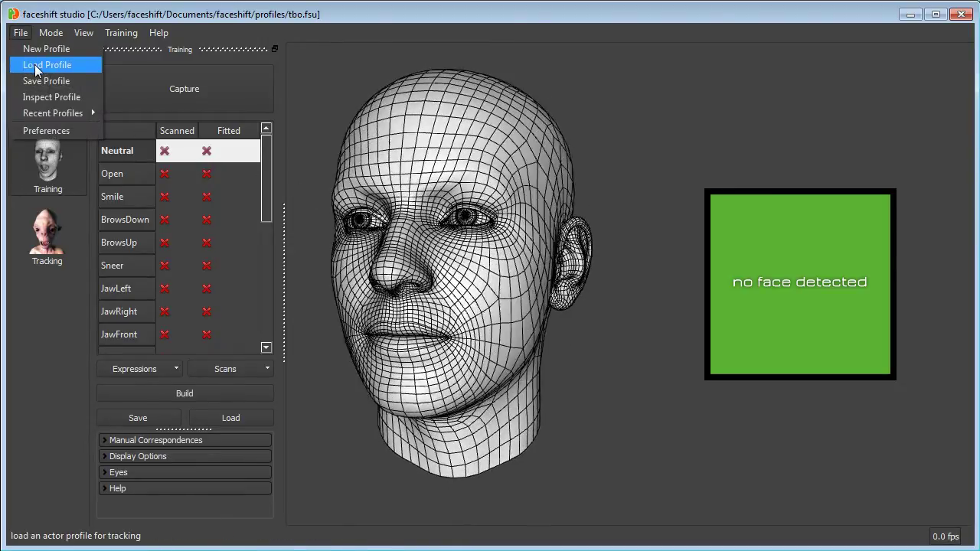
left_click(34, 64)
double_click(396, 215)
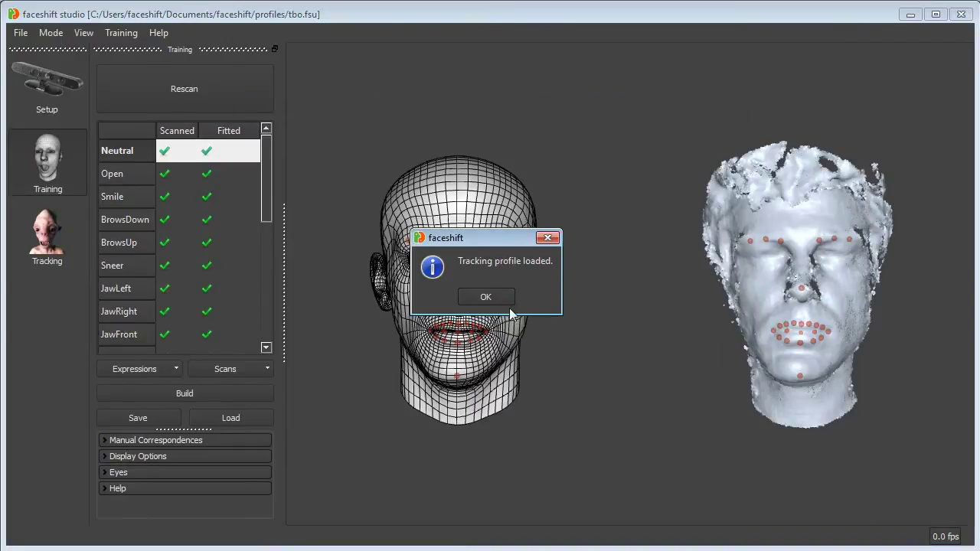
left_click(496, 300)
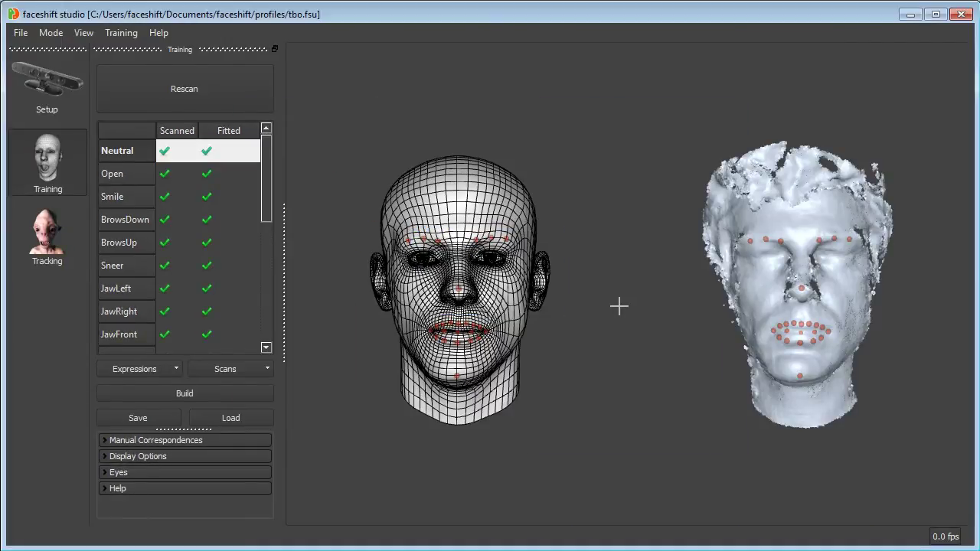
Inspect the loaded profile and export its rig as OBJ files into the profiles/shapes folder.
left_click(21, 33)
left_click(47, 98)
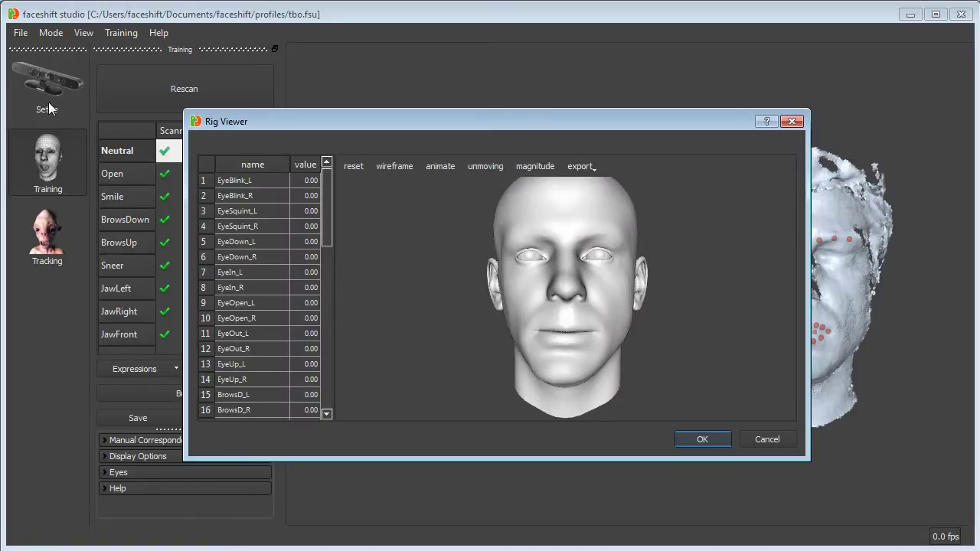
left_click(582, 167)
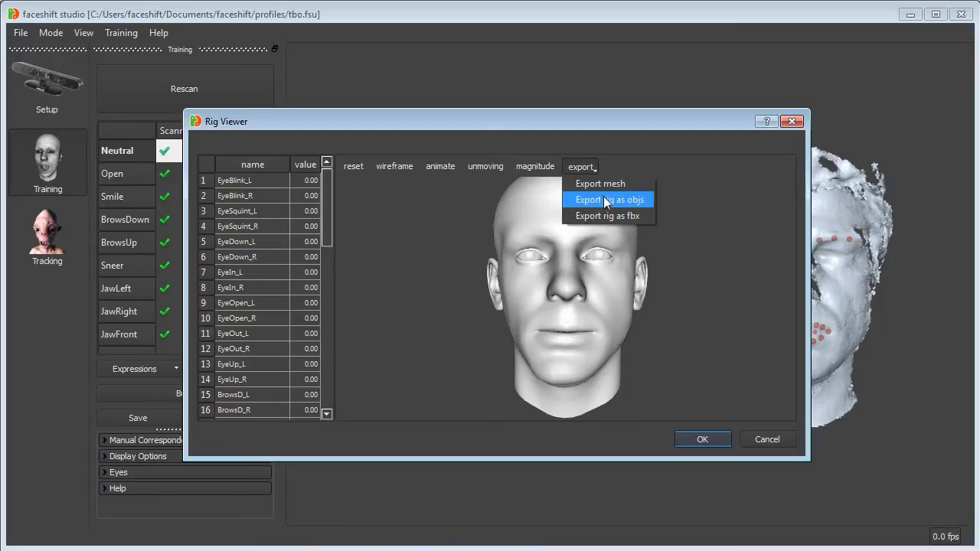
left_click(606, 199)
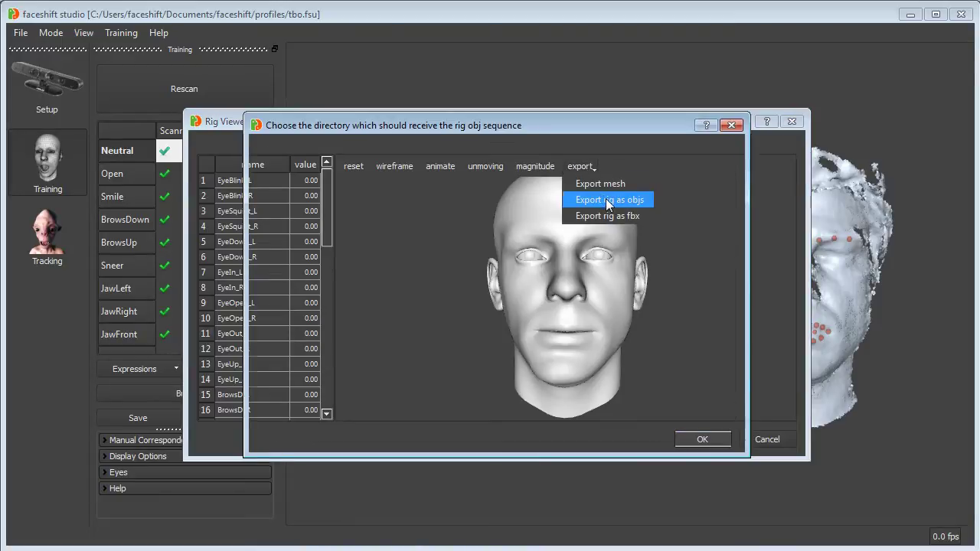
left_click(286, 212)
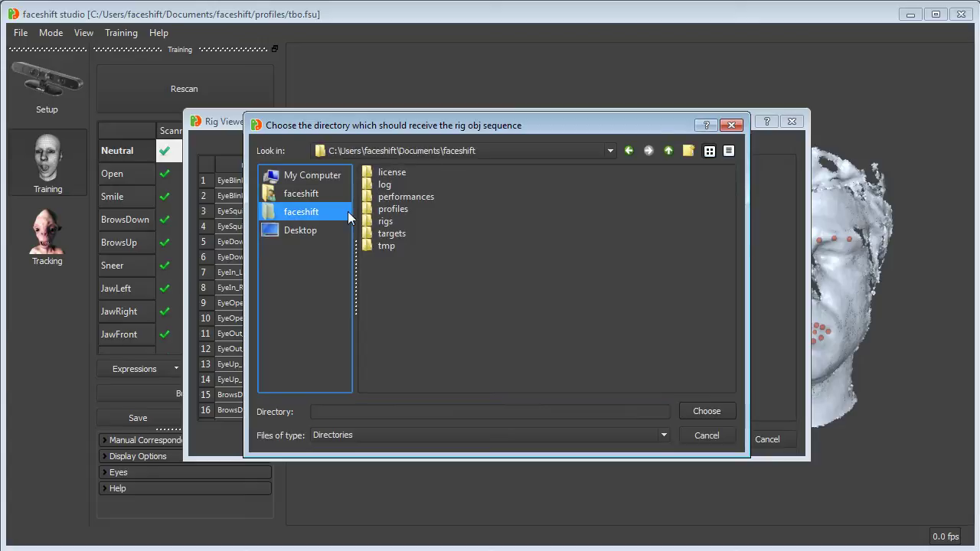
double_click(394, 209)
left_click(392, 197)
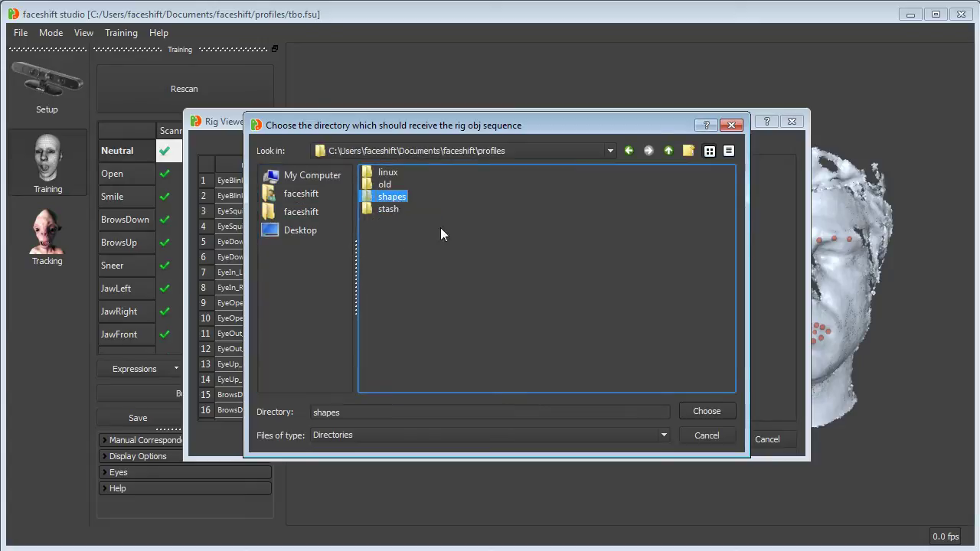
left_click(705, 414)
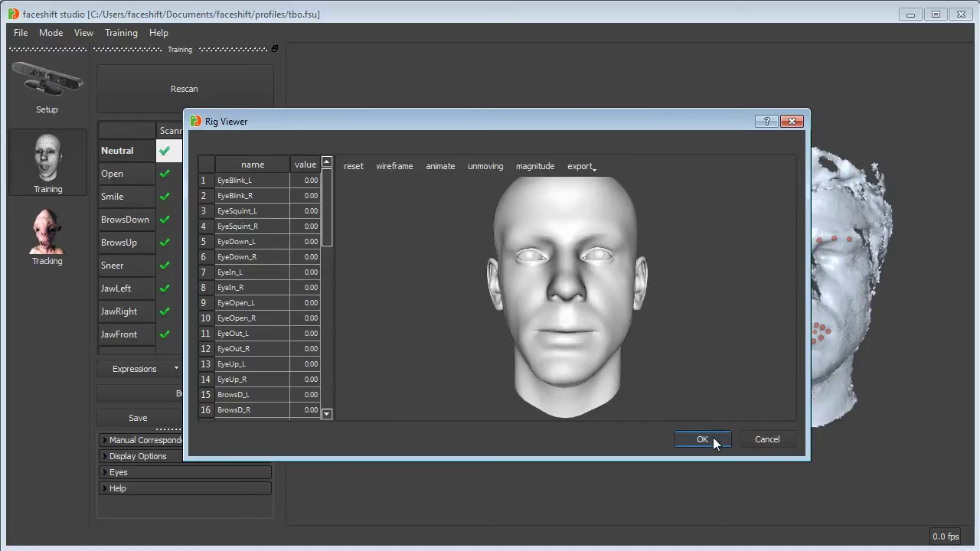
left_click(713, 438)
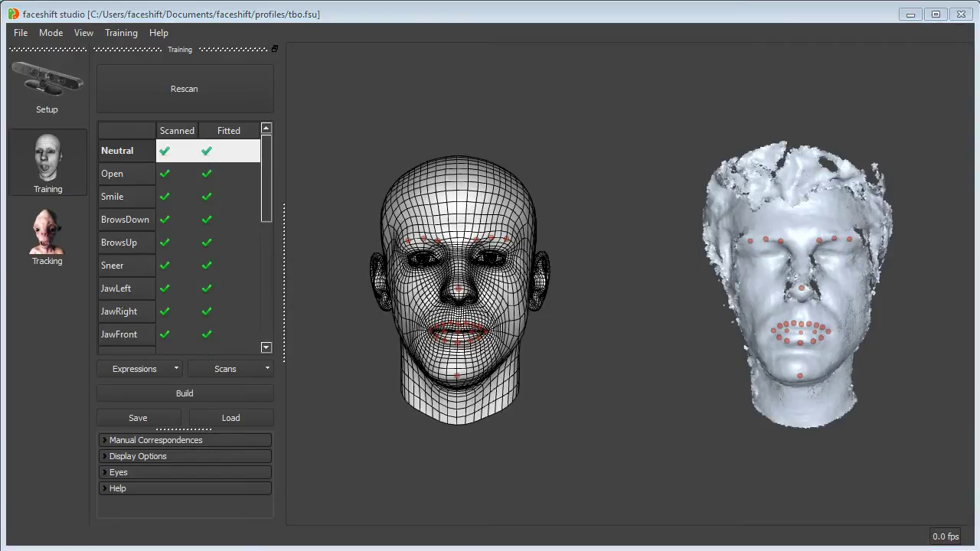
Load the tbo_test clip in Tracking mode and preview part of its playback.
left_click(64, 252)
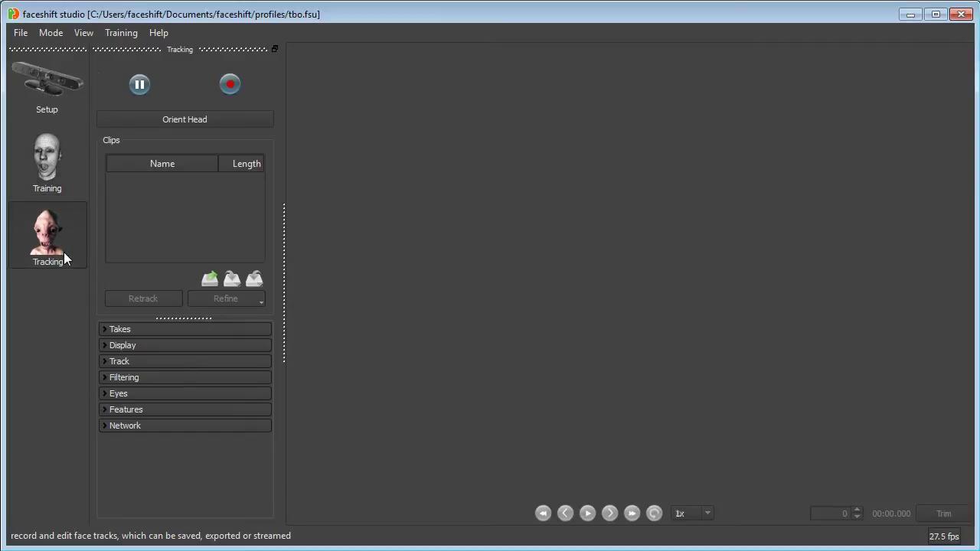
left_click(208, 278)
double_click(392, 199)
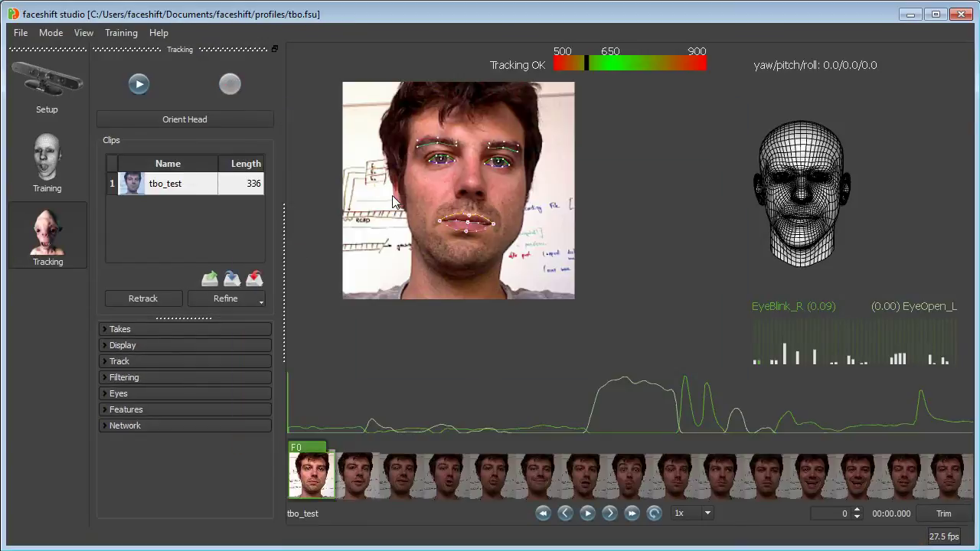
key("space")
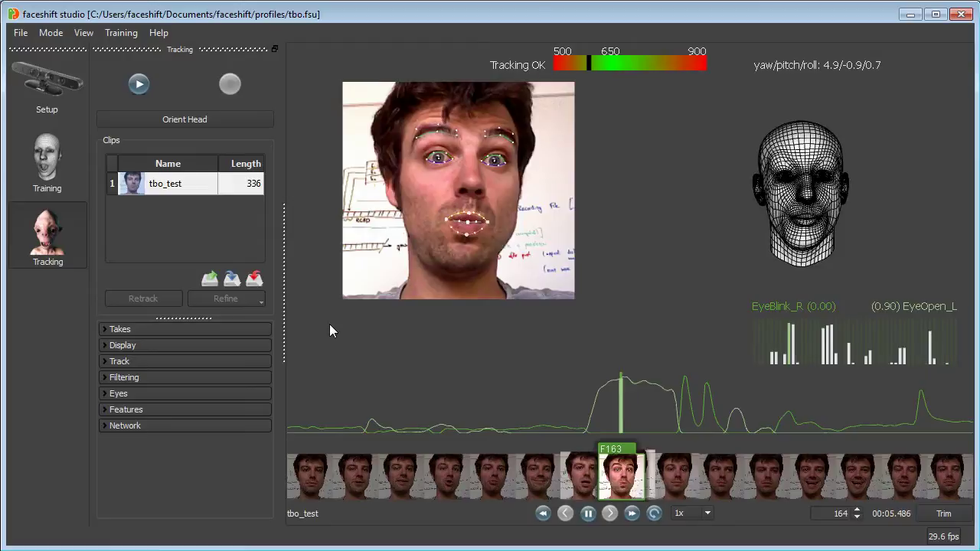
key("space")
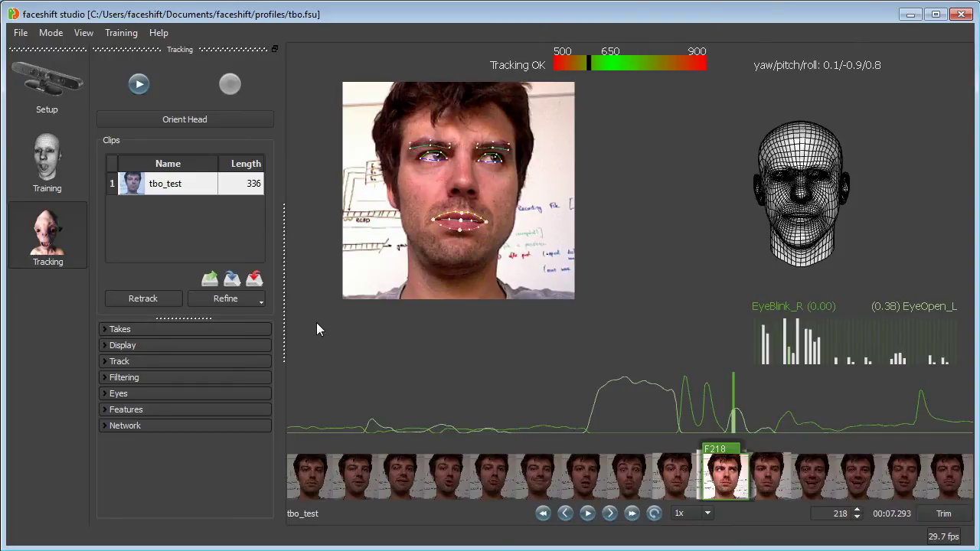
Set up a BVH marker export of the clip in metres, with audio (wav) and video (jpg) included.
left_click(255, 282)
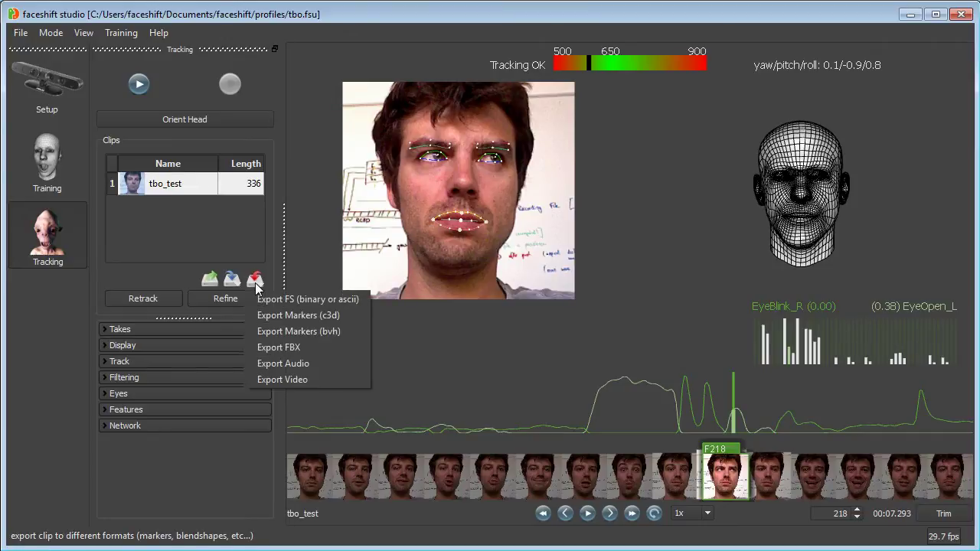
left_click(294, 334)
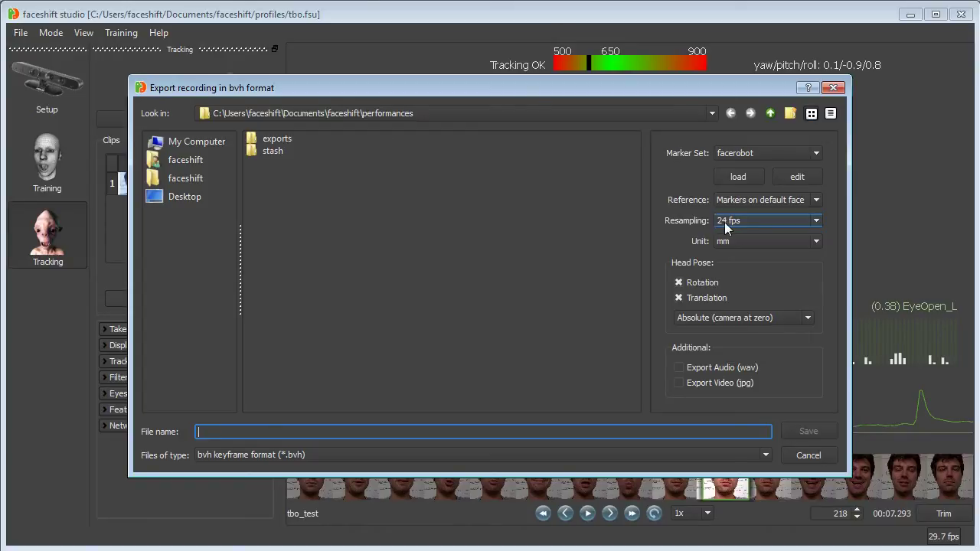
left_click(762, 241)
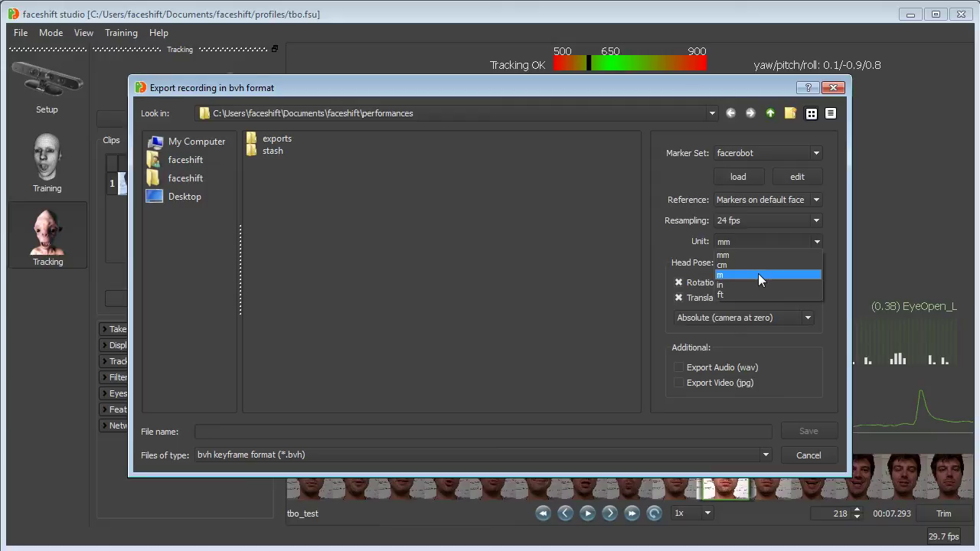
left_click(758, 274)
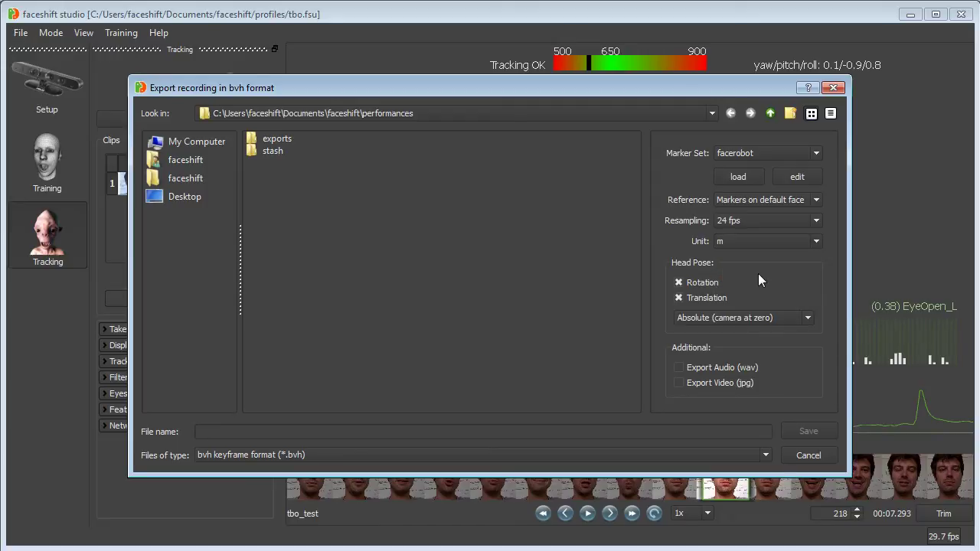
left_click(725, 369)
left_click(729, 382)
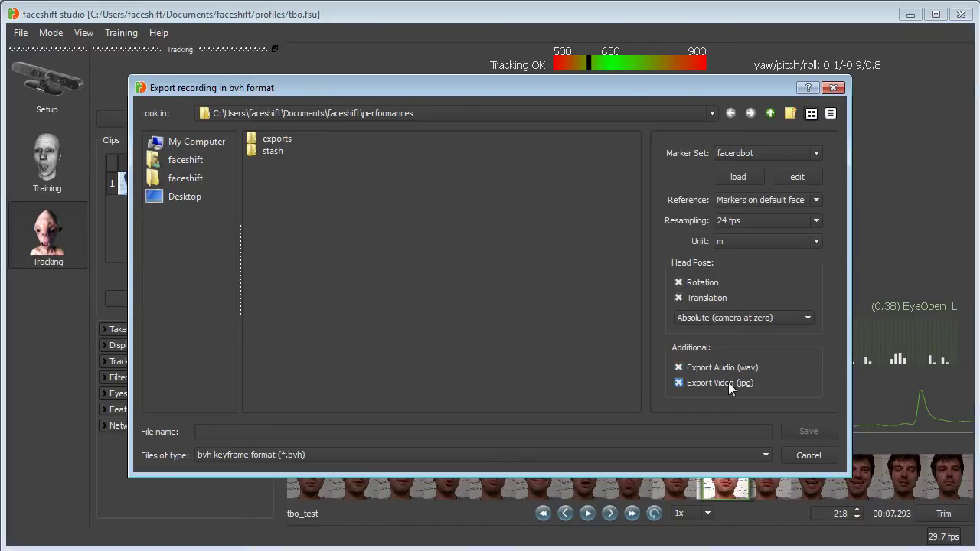
Save the BVH recording as tbo_test in the performances/exports folder, along with tbo_test.wav and the tbo_test.jpg sequence.
left_click(214, 431)
double_click(277, 140)
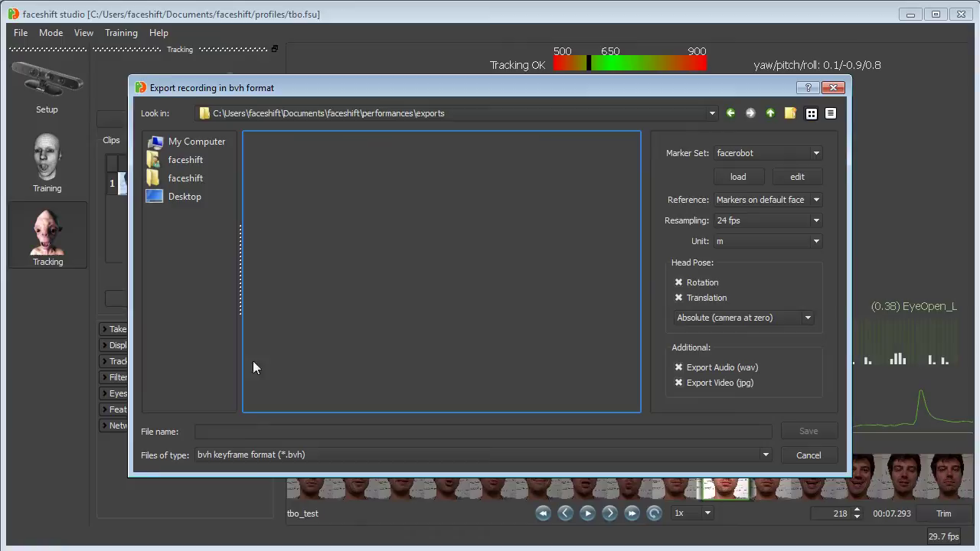
left_click(248, 430)
type("tbo_")
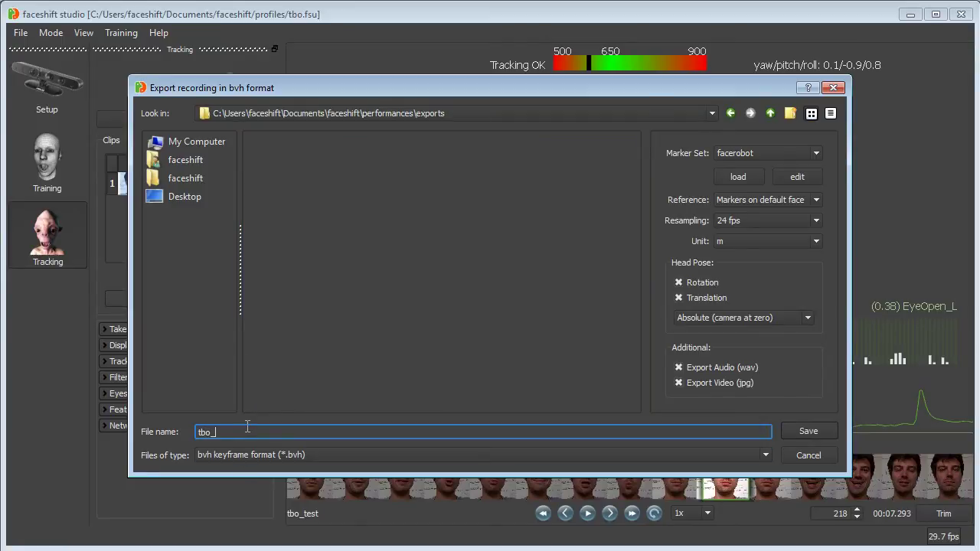
type("test")
key("Return")
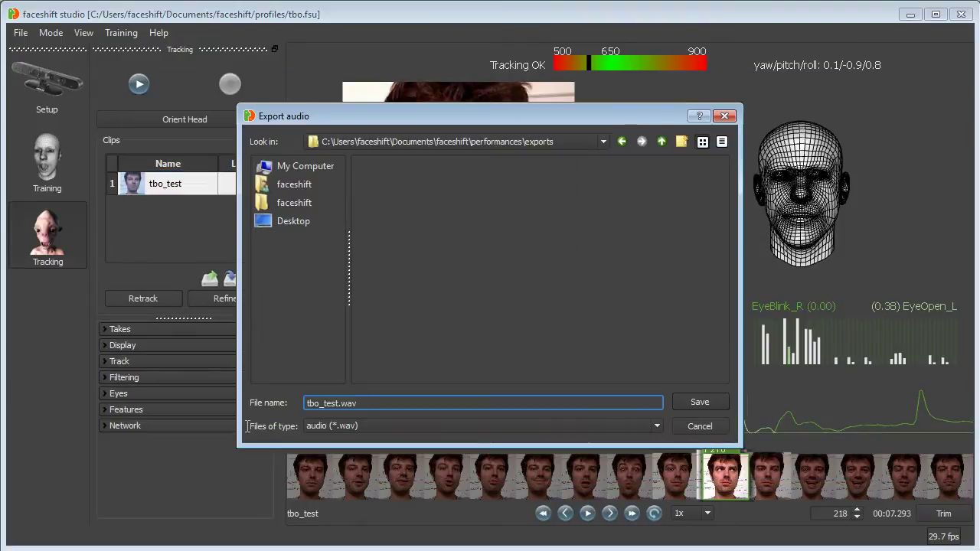
left_click(716, 409)
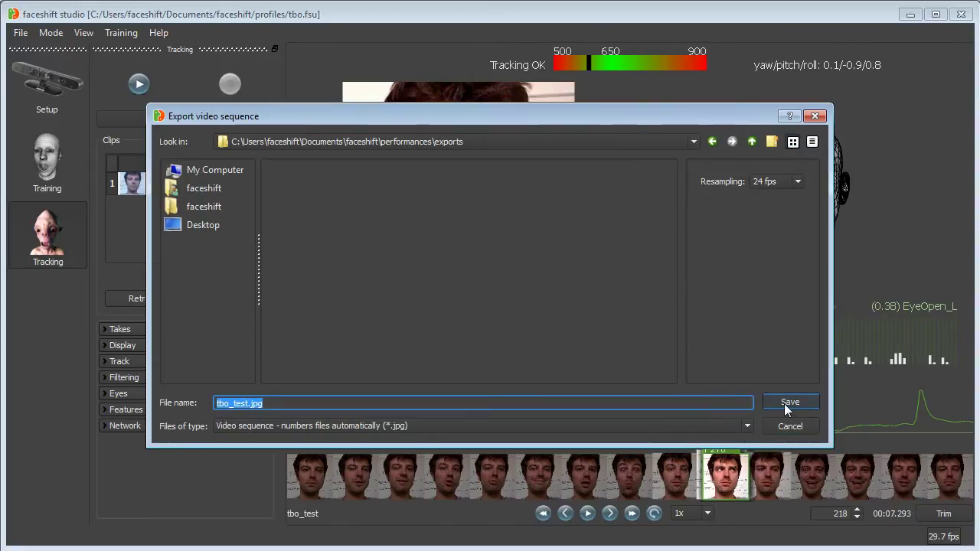
left_click(785, 404)
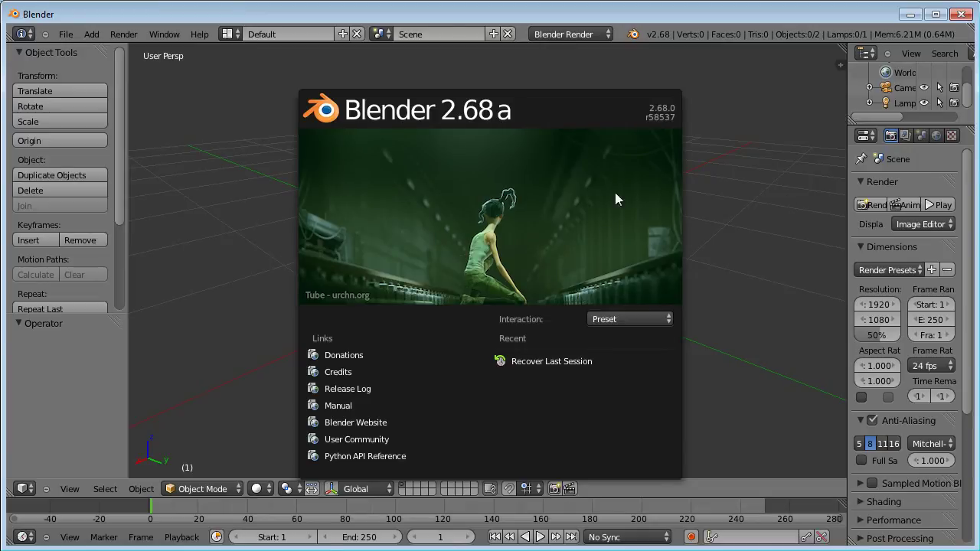
Switch to Blender and import Neutral.obj from the faceshift/profiles/shapes folder.
left_click(232, 241)
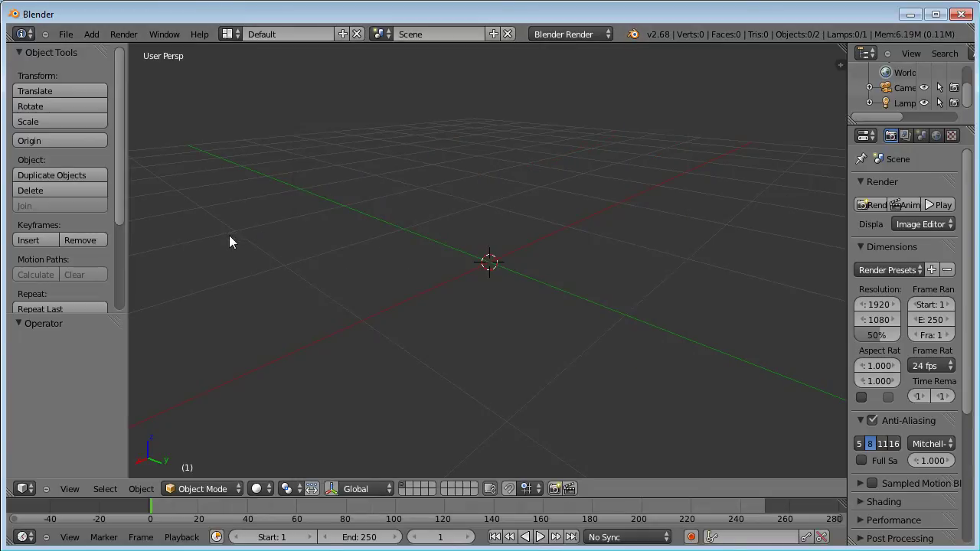
left_click(66, 35)
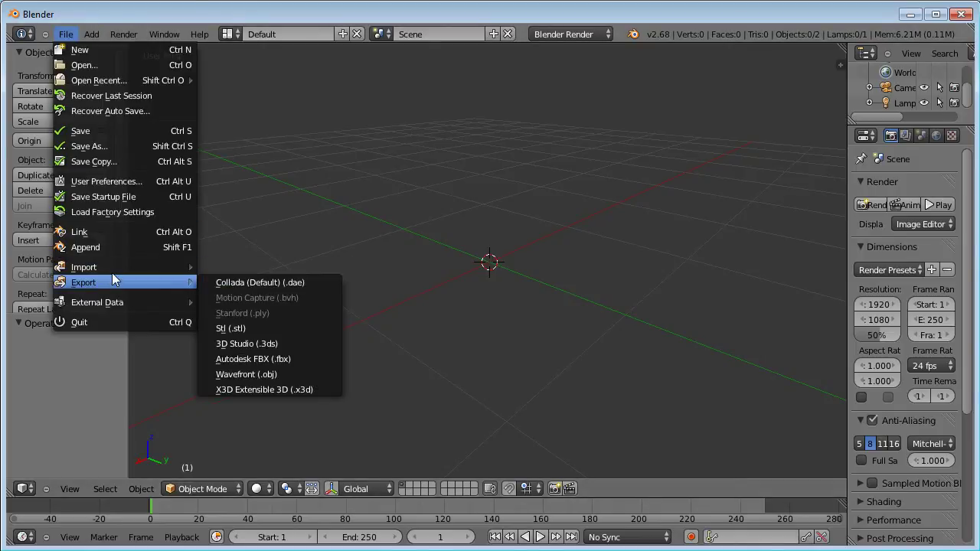
mouse_move(115, 269)
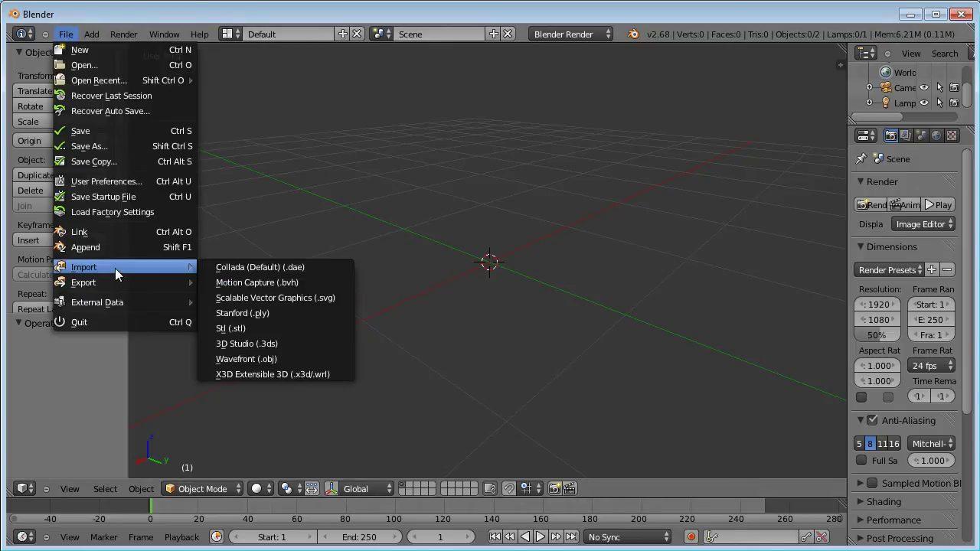
left_click(258, 358)
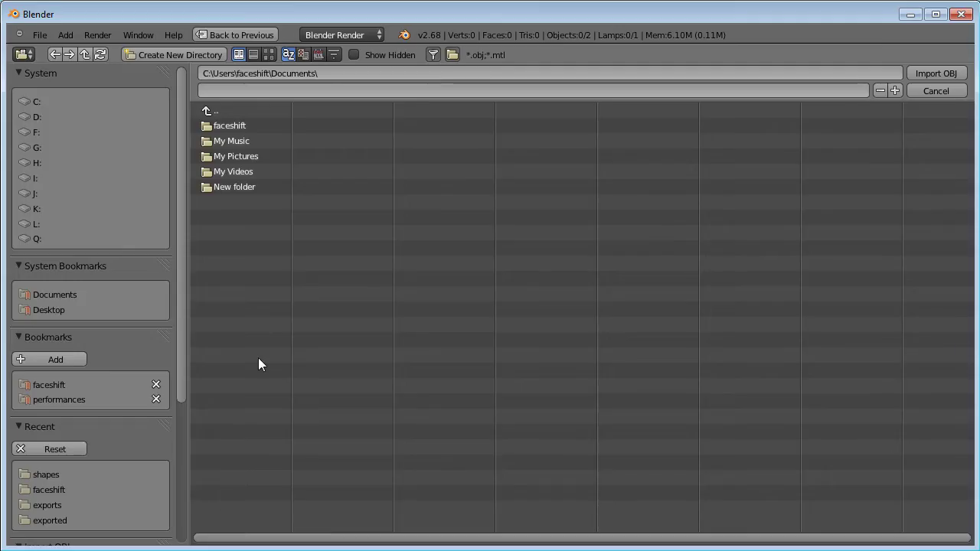
left_click(248, 127)
left_click(249, 175)
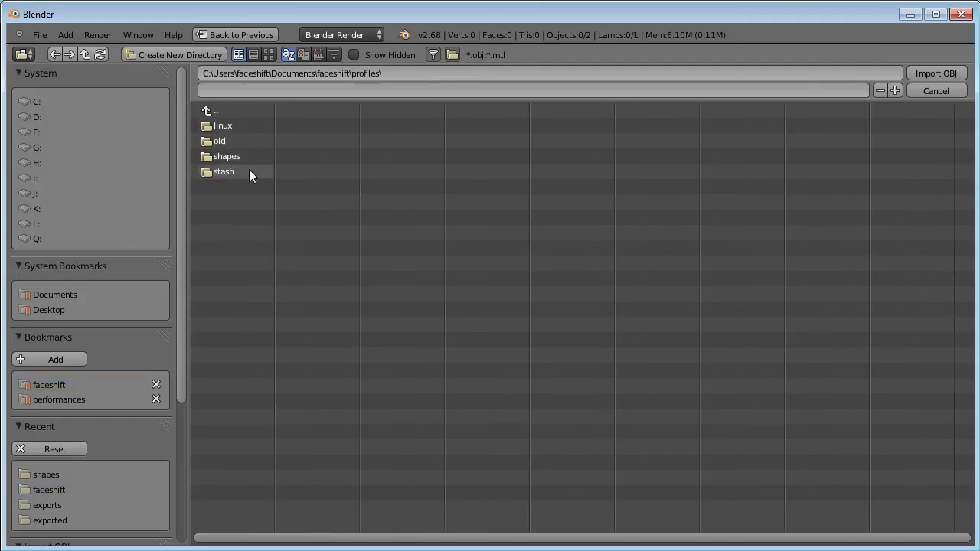
left_click(249, 155)
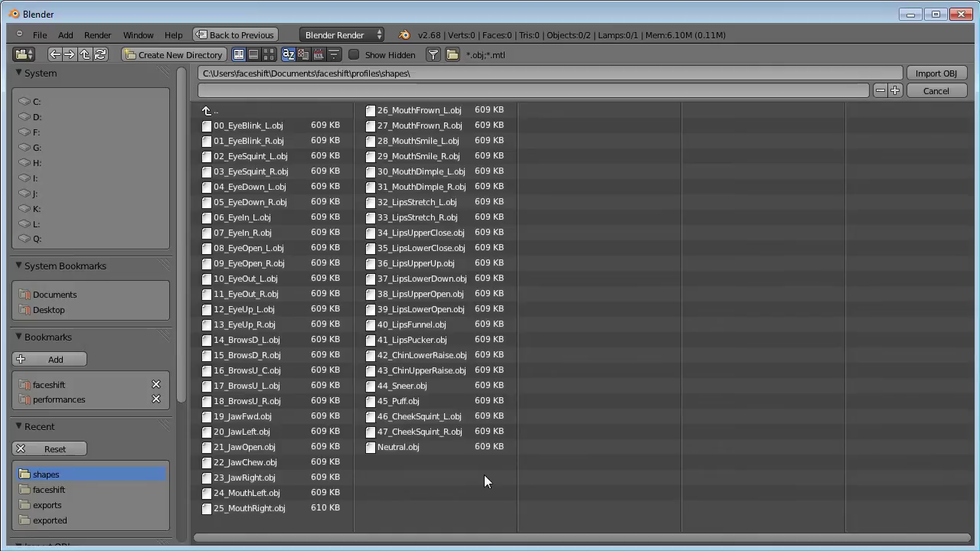
left_click(448, 448)
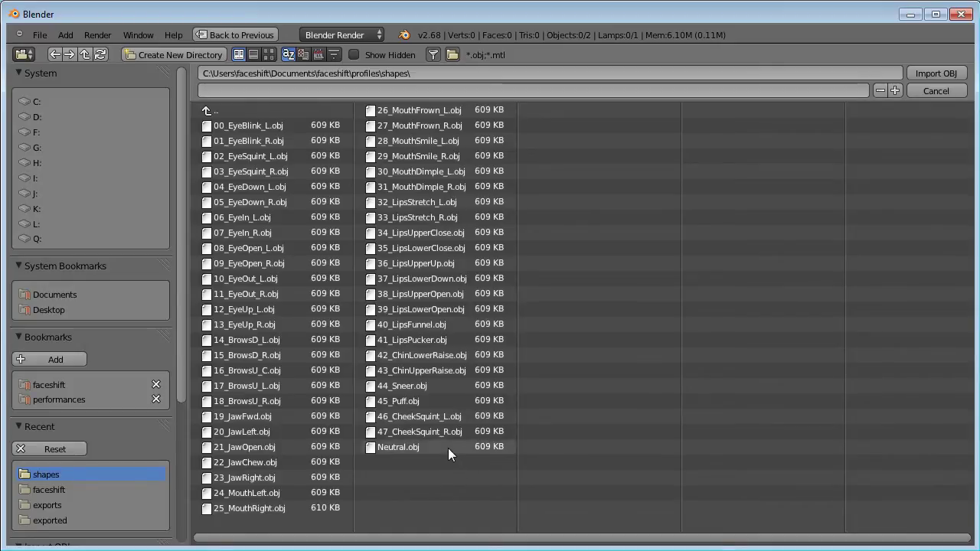
left_click(919, 77)
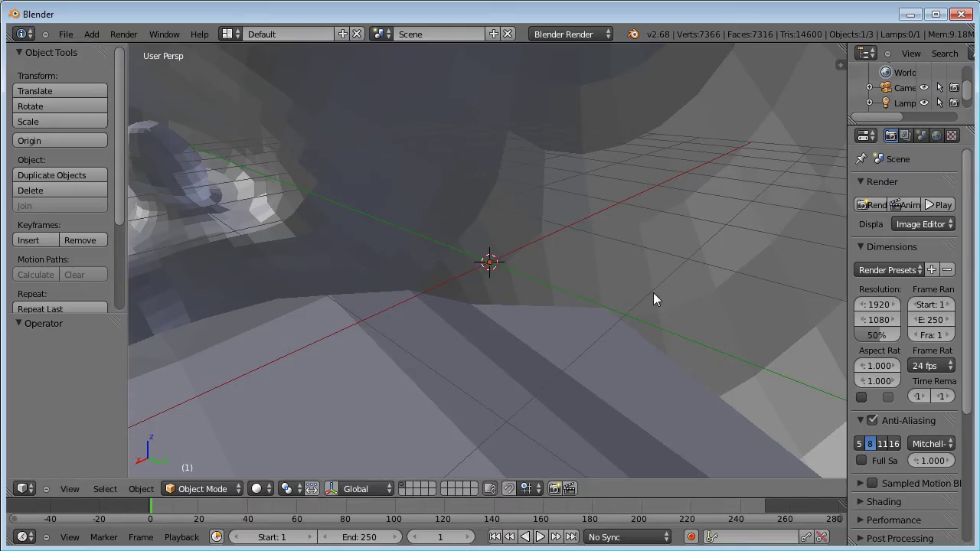
Scale the imported head uniformly by 0.001.
type("s0.001| Y: 0.001| Z: 0.001|")
key("Return")
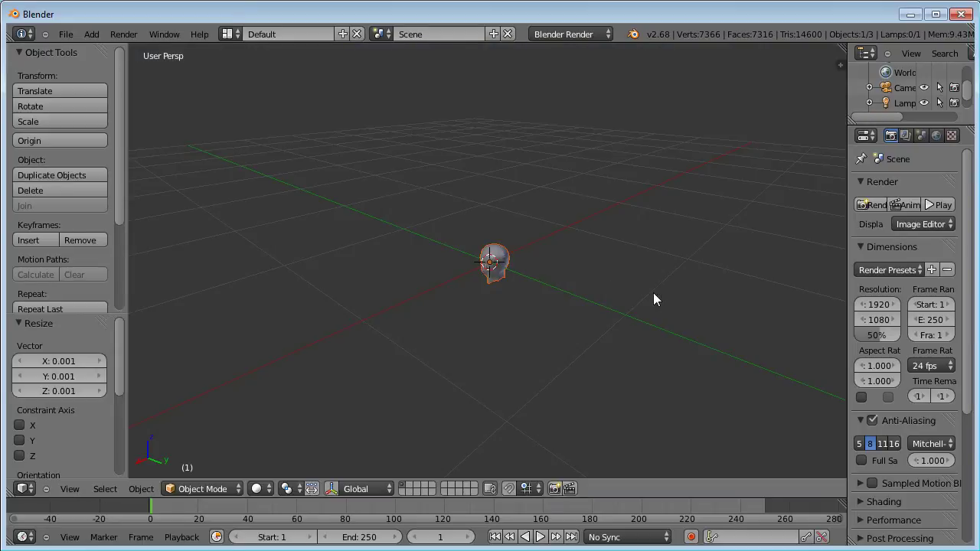
middle_click_drag(653, 298, 487, 264)
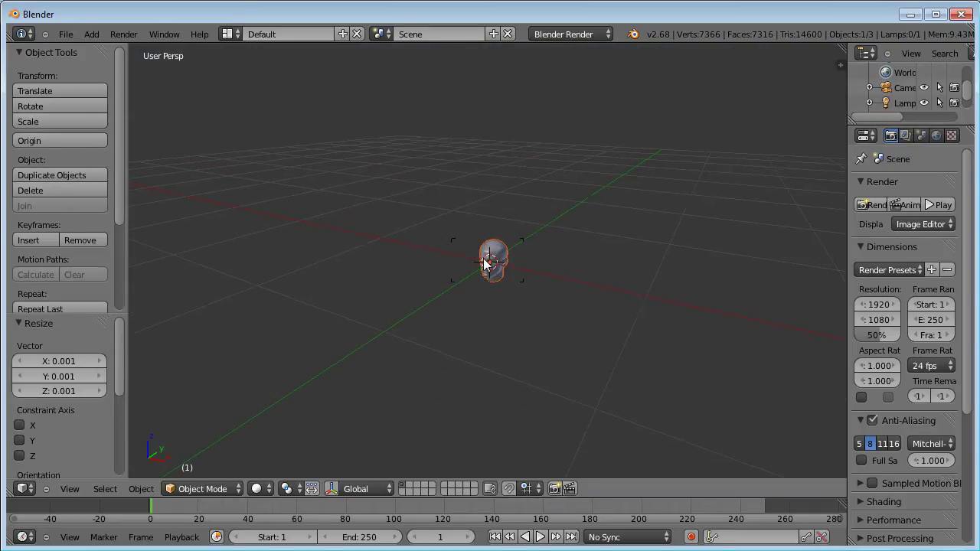
scroll(487, 264, "up", 12)
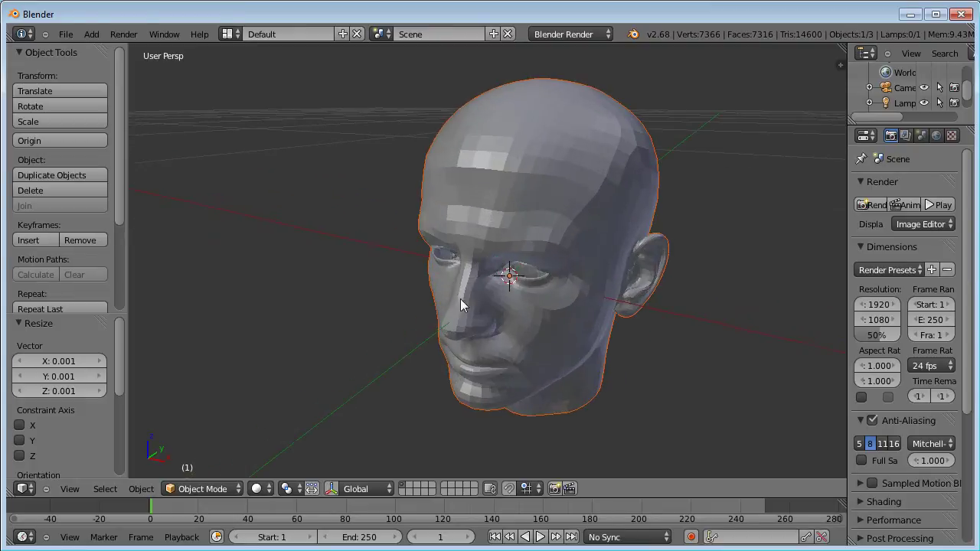
Import 00_EyeBlink_L.obj from the faceshift/profiles/shapes folder.
middle_click_drag(461, 300, 476, 273)
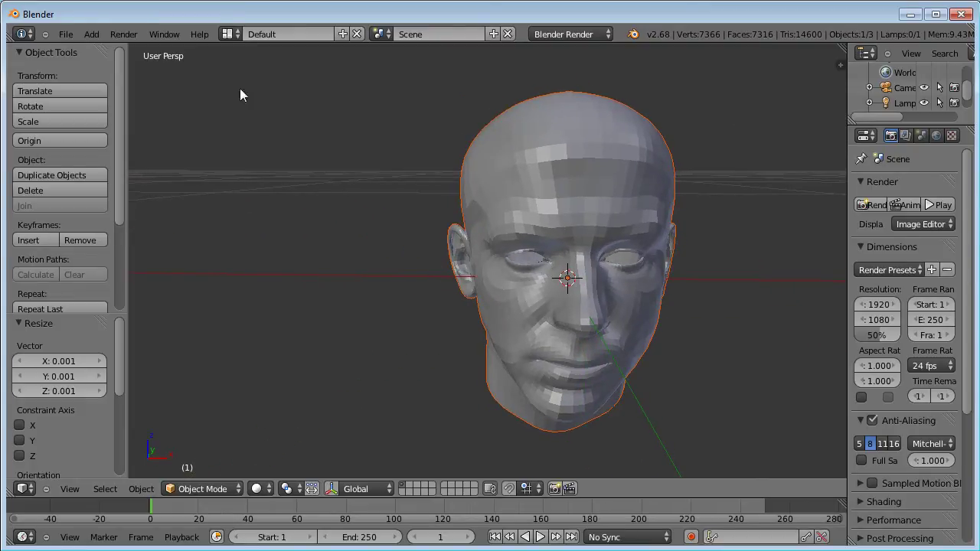
left_click(66, 35)
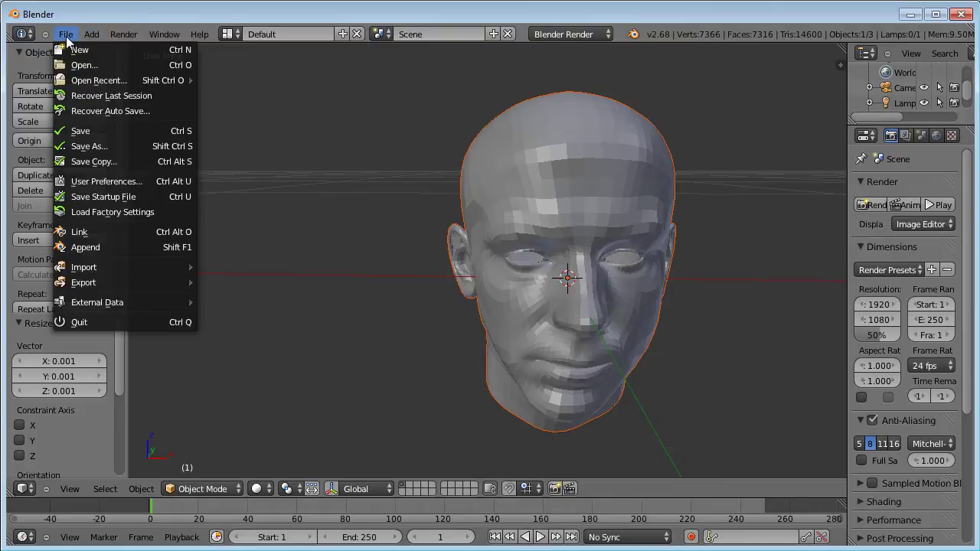
mouse_move(99, 267)
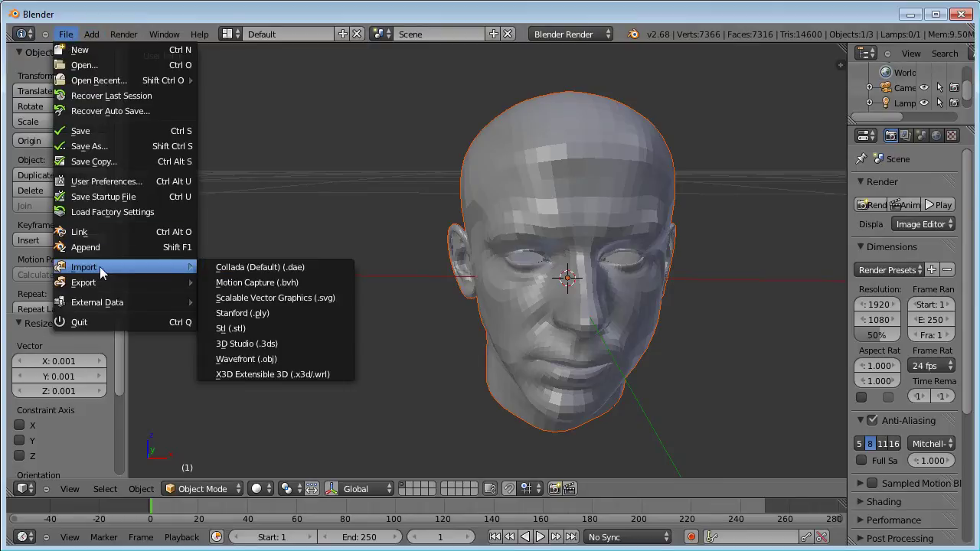
left_click(249, 358)
left_click(256, 125)
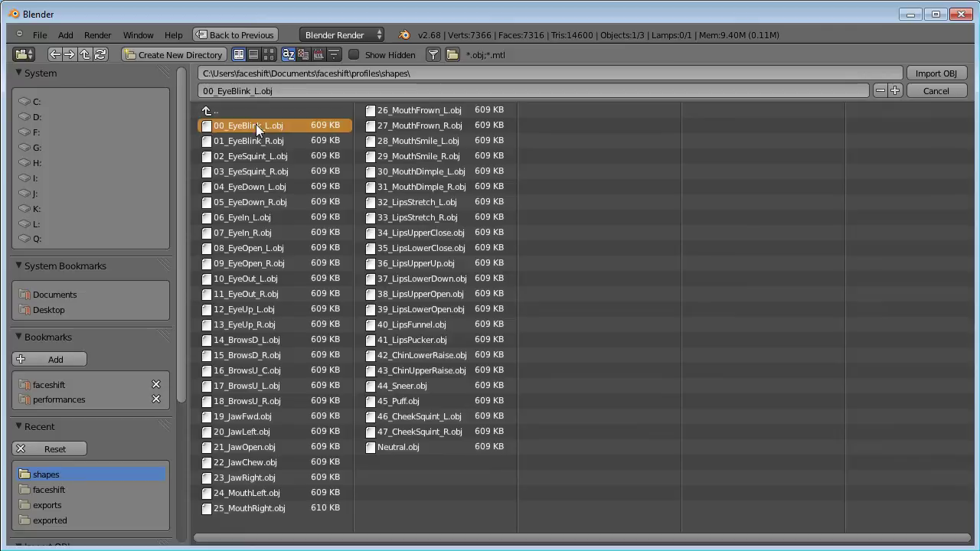
left_click(934, 73)
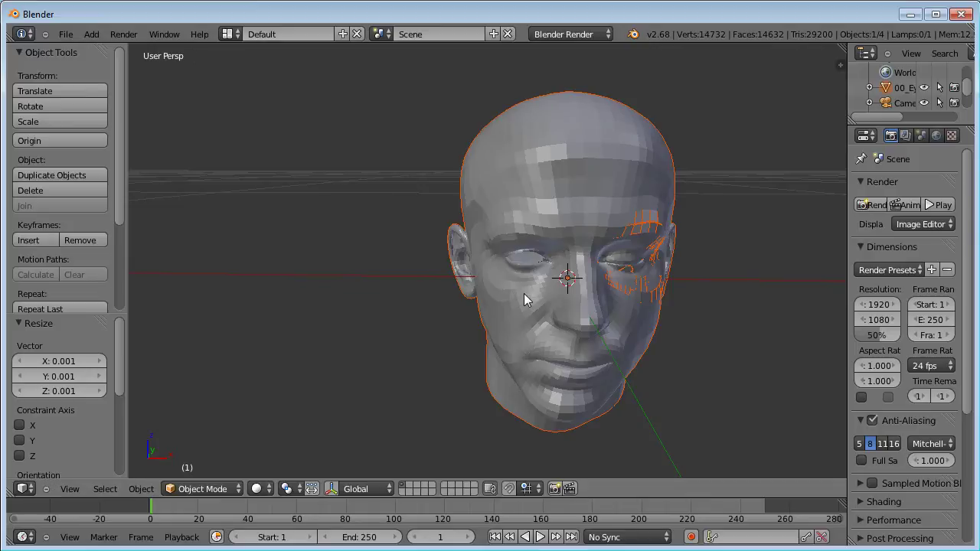
Move the 00_EyeBlink_L head beside the neutral head, about -0.198 in X, and save the scene as 1-3-e.blend.
key("g")
left_click(268, 296)
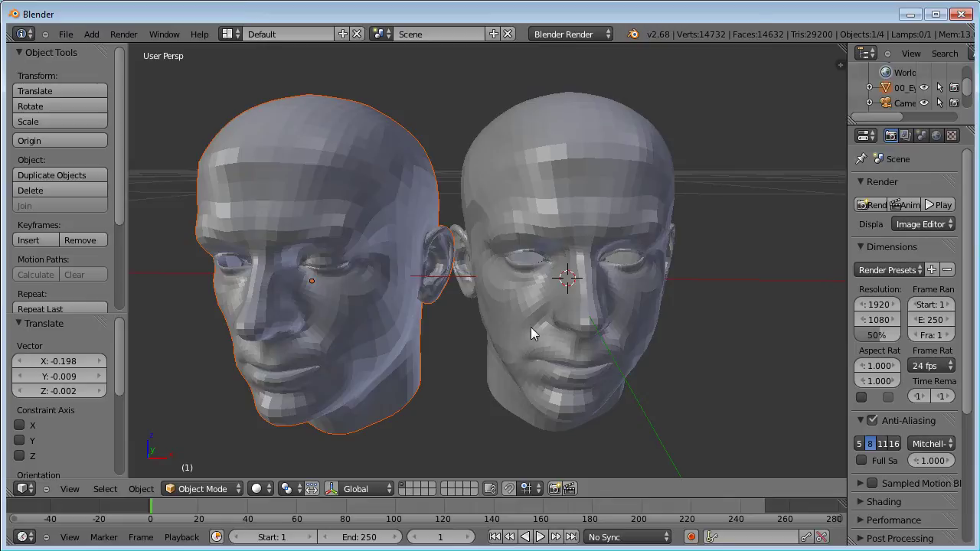
right_click(623, 240)
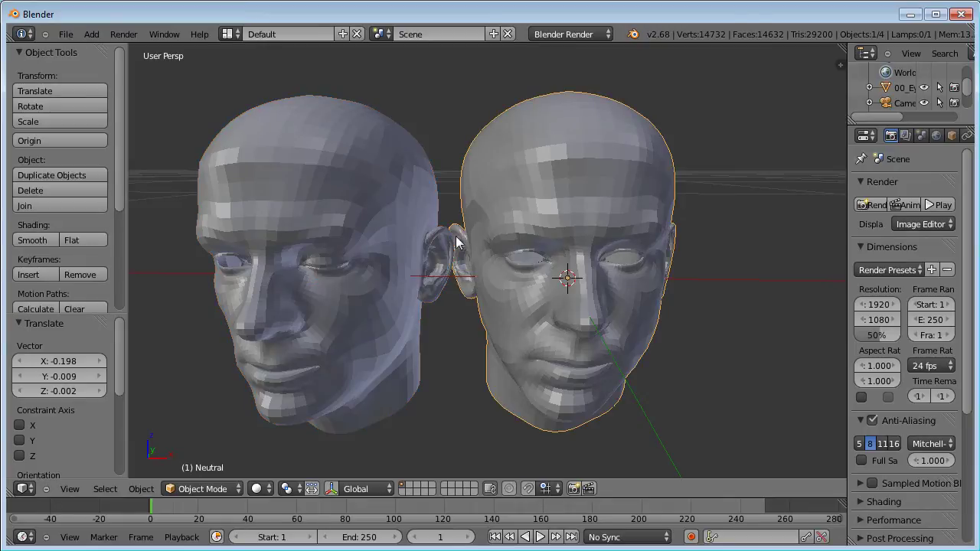
right_click(327, 260)
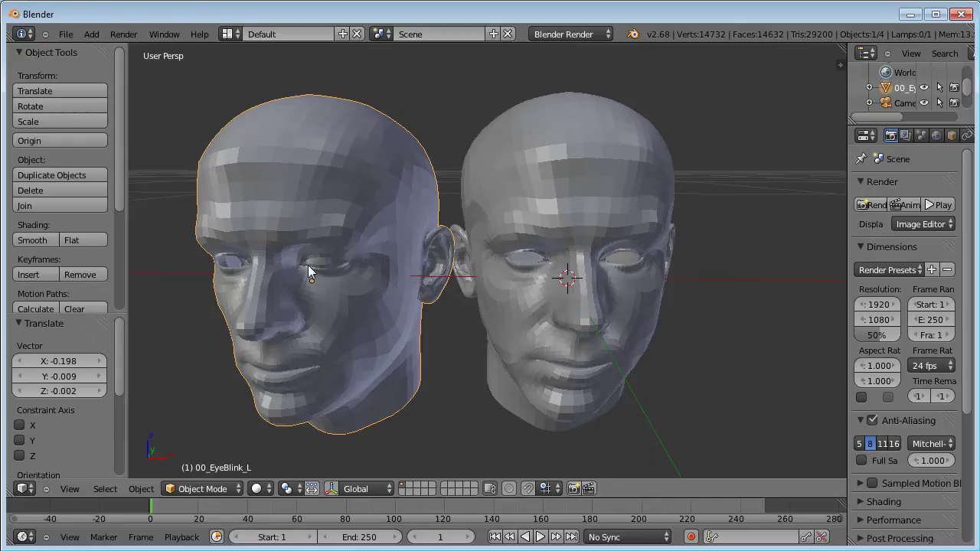
key("ctrl+s")
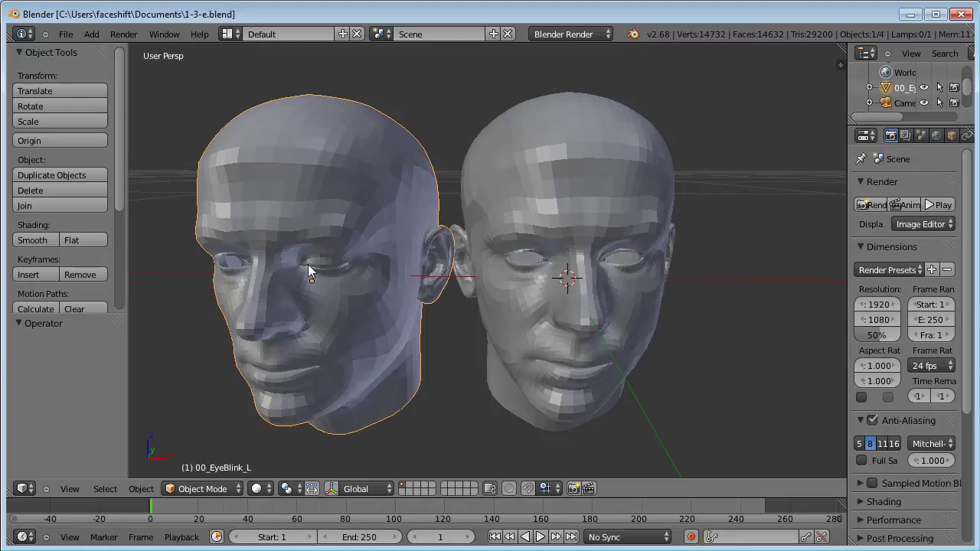
Select the Neutral head and show its mesh data in a widened properties area, with the vertex groups collapsed.
right_click(560, 269)
right_click(430, 271)
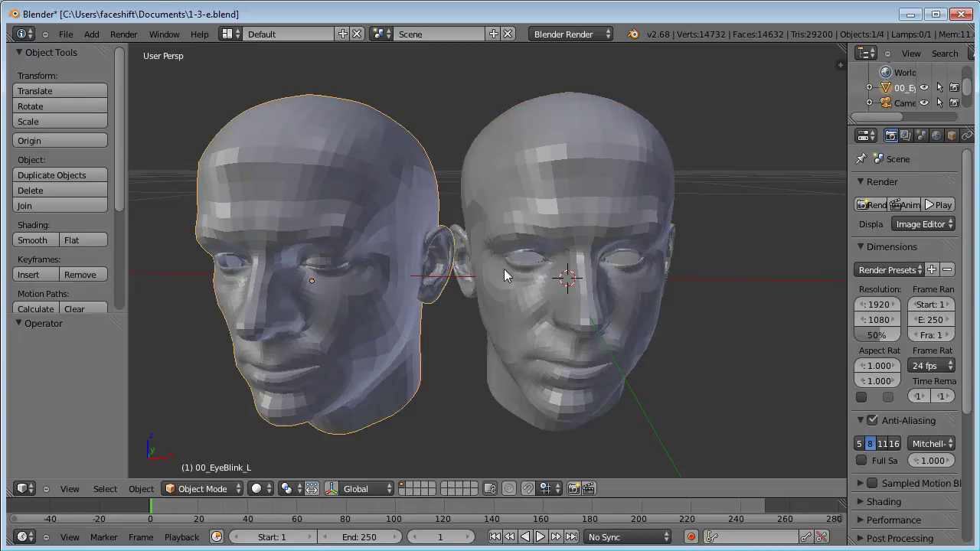
right_click(535, 272)
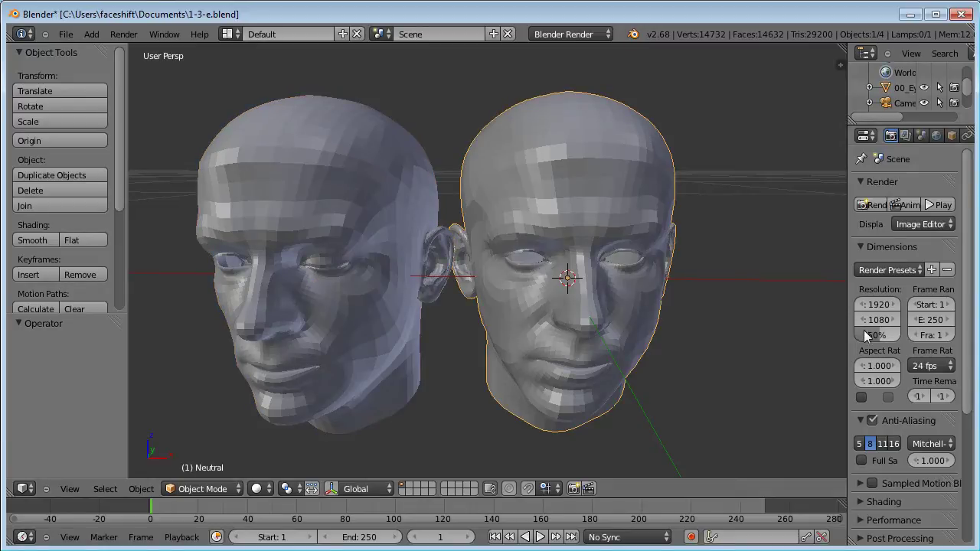
left_click_drag(845, 321, 675, 321)
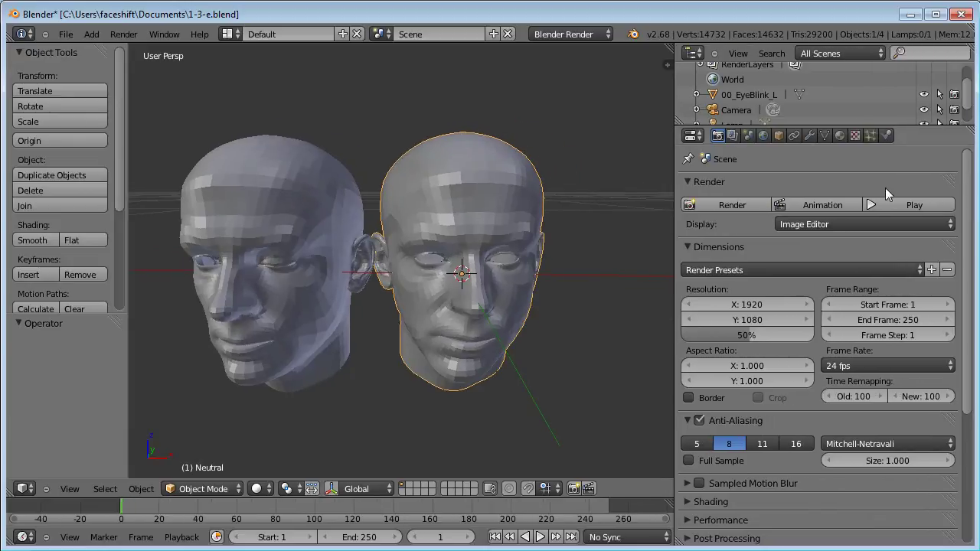
left_click(824, 136)
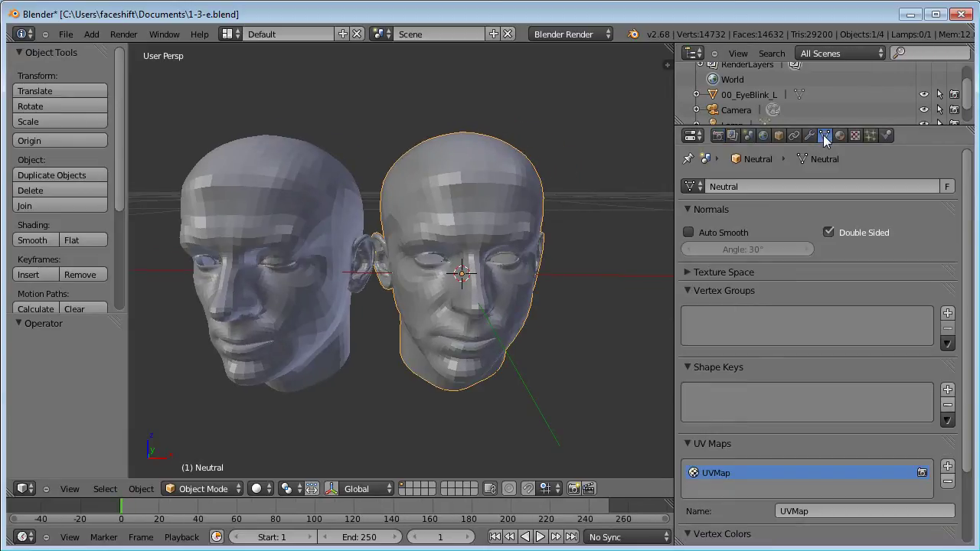
left_click(686, 290)
left_click(687, 307)
left_click(685, 306)
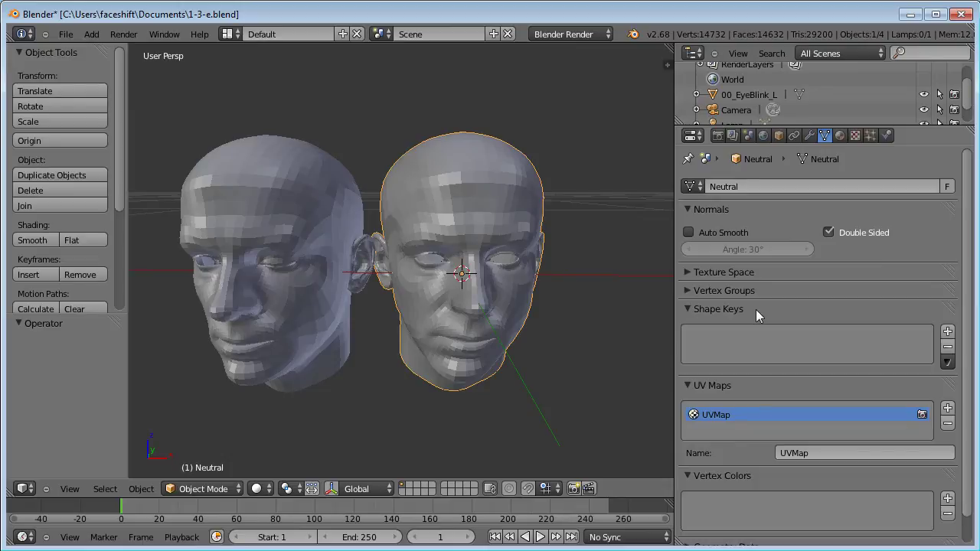
Join the 00_EyeBlink_L head onto the Neutral head as a shape key, keeping Neutral as the active object.
right_click(269, 285)
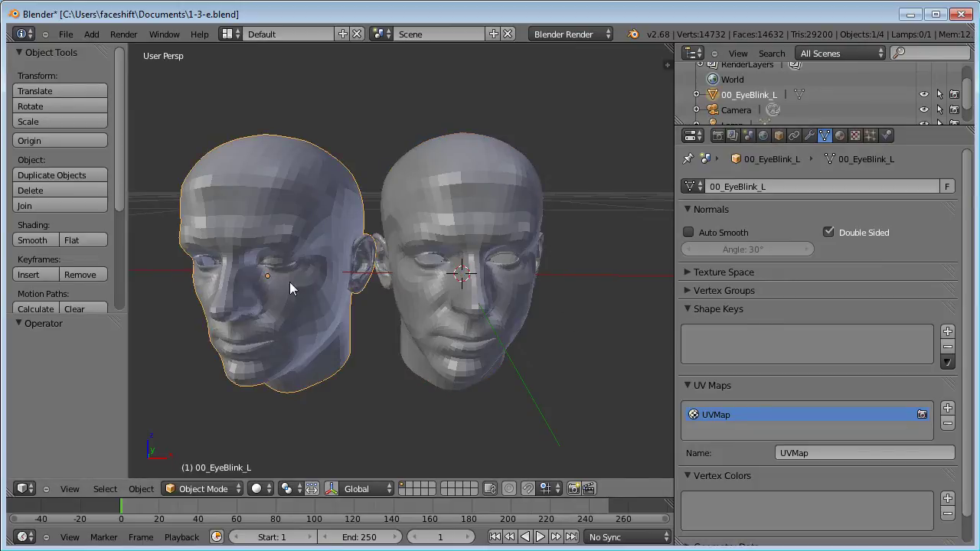
right_click(443, 276, "shift")
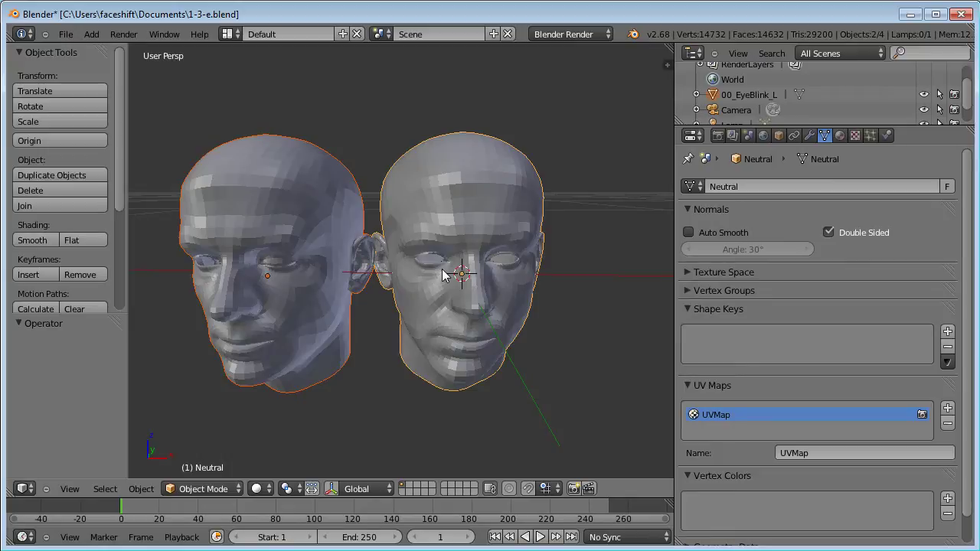
left_click(949, 363)
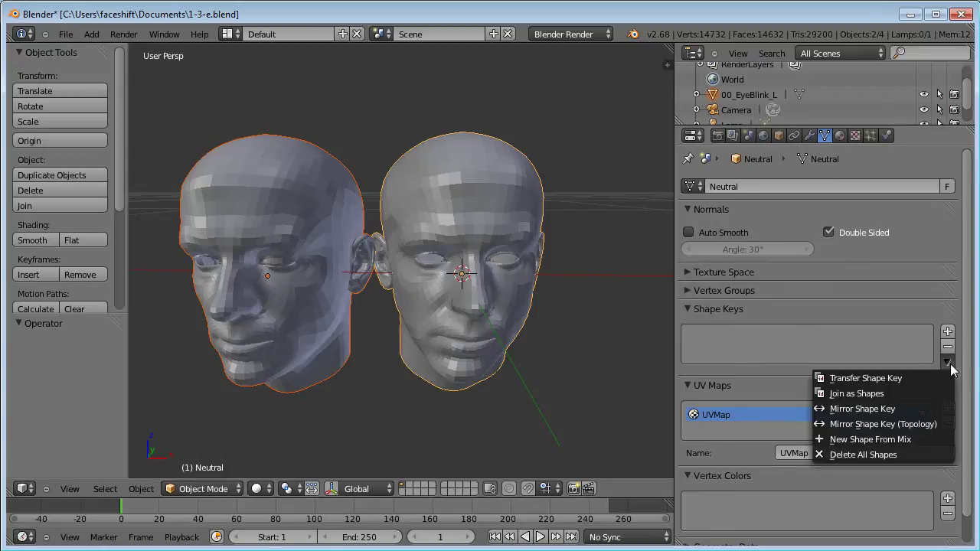
left_click(894, 393)
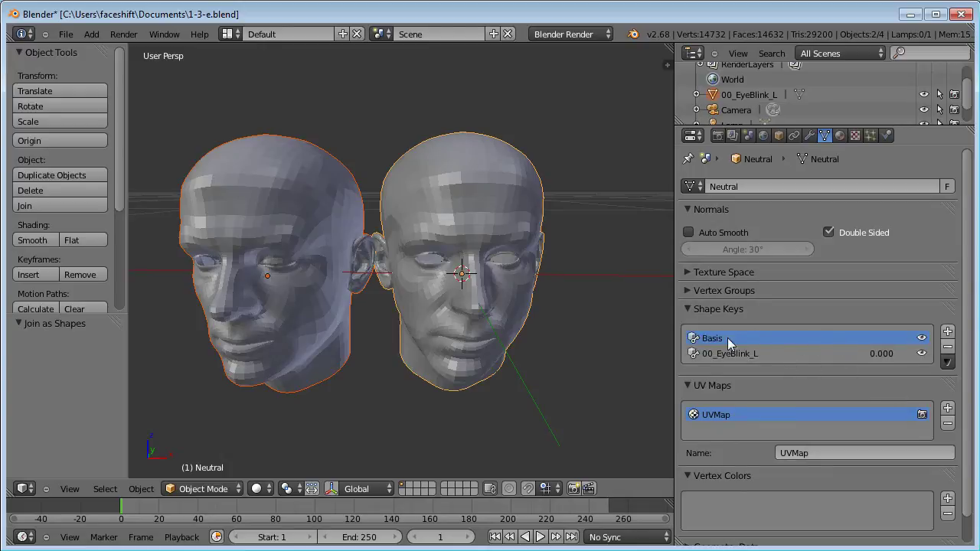
Test the 00_EyeBlink_L shape key by raising its value to 1.000 and returning it to 0.000.
left_click(748, 354)
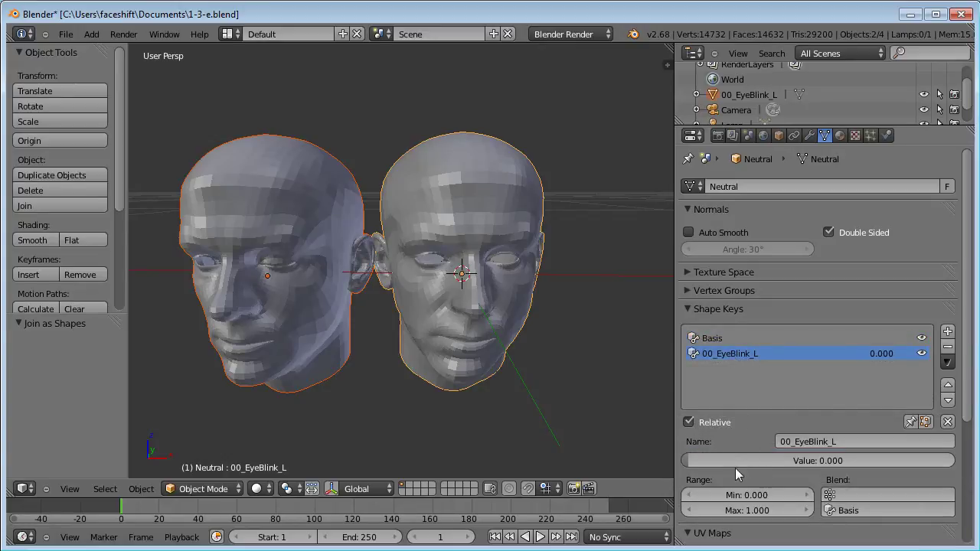
left_click_drag(737, 464, 810, 456)
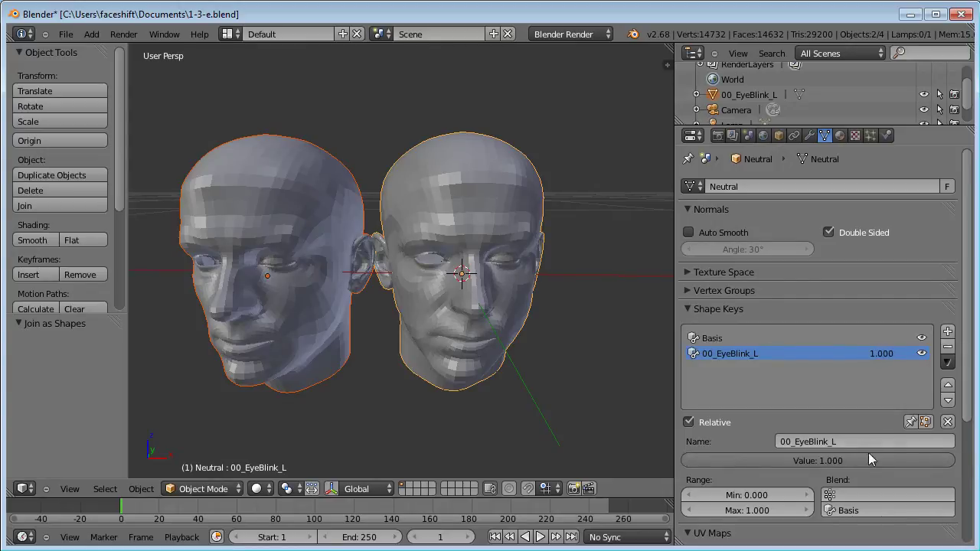
left_click_drag(870, 458, 542, 460)
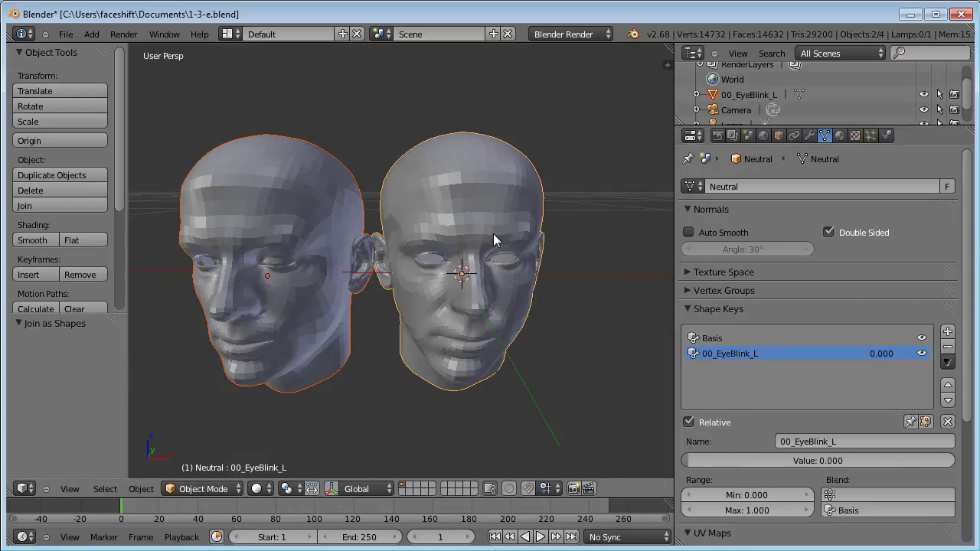
Delete the separate 00_EyeBlink_L head and import 01_EyeBlink_R.obj from the shapes folder.
right_click(262, 287)
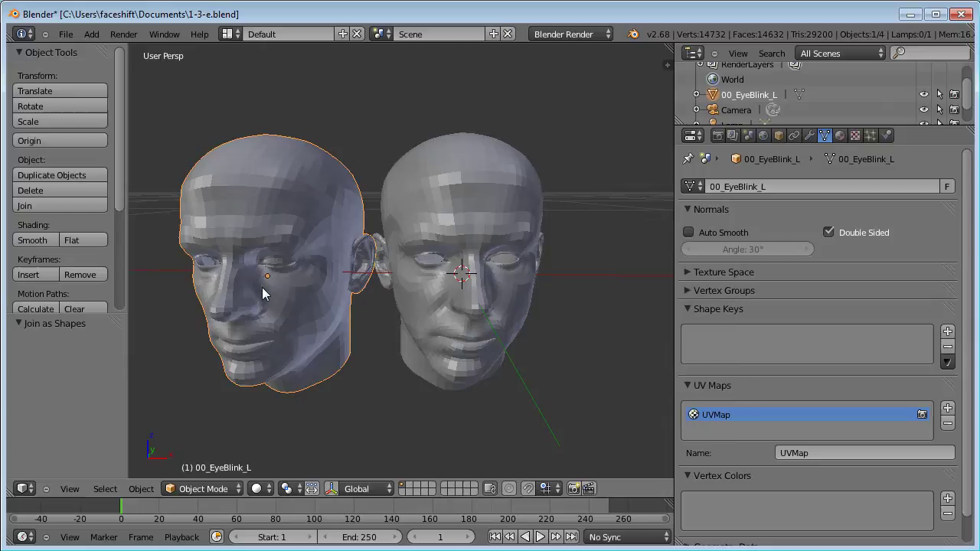
key("x")
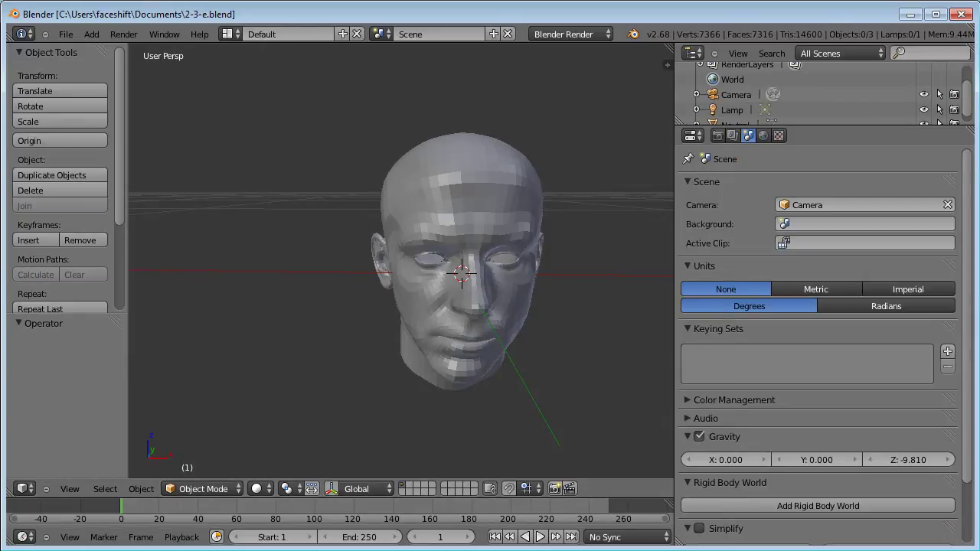
left_click(64, 34)
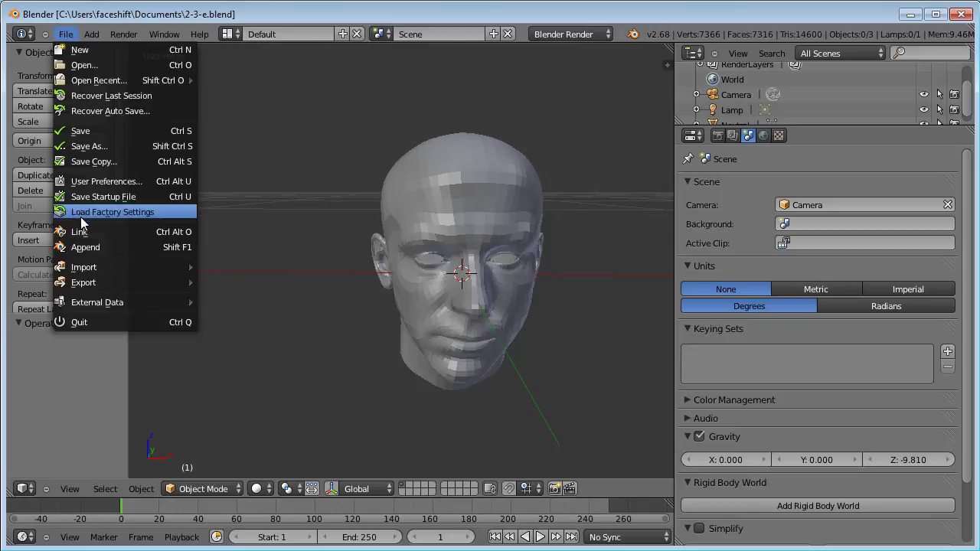
mouse_move(101, 267)
left_click(284, 357)
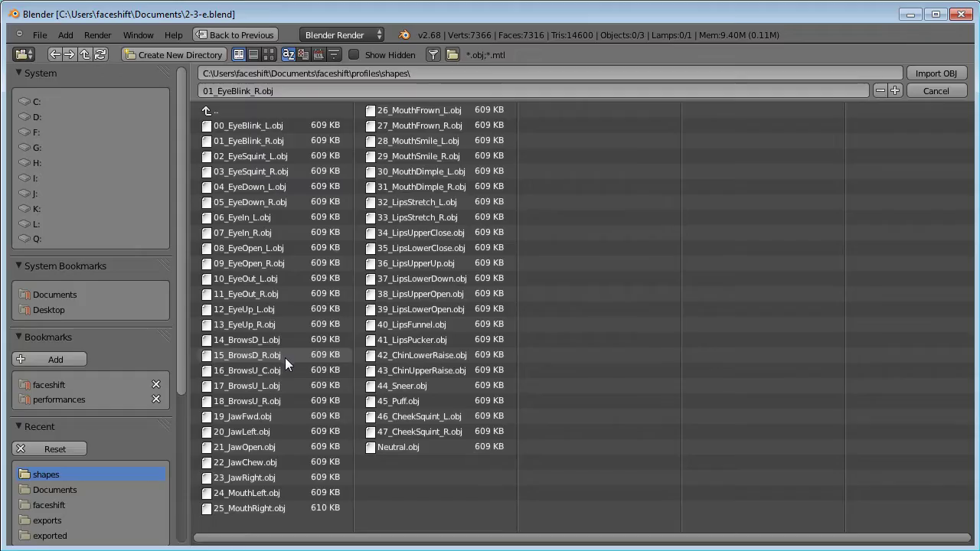
left_click(275, 142)
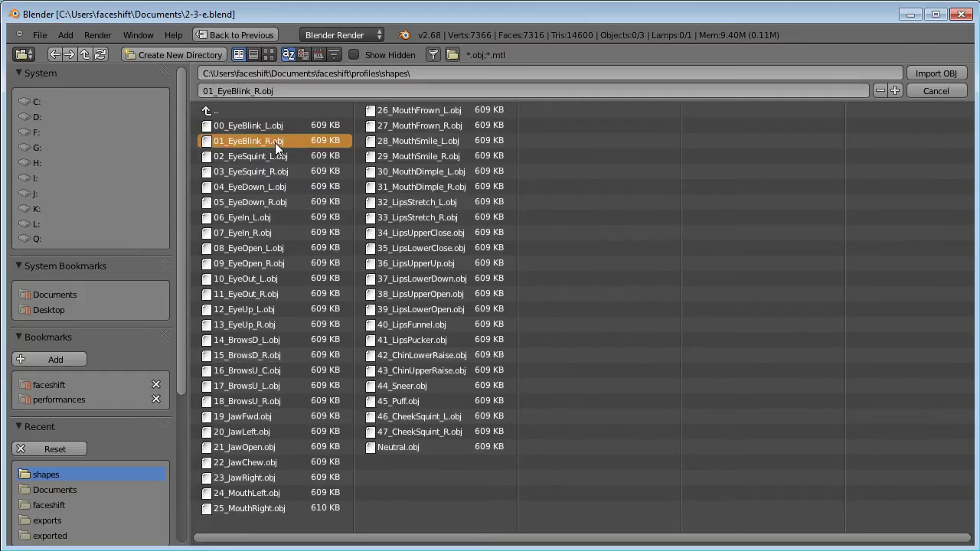
left_click(928, 73)
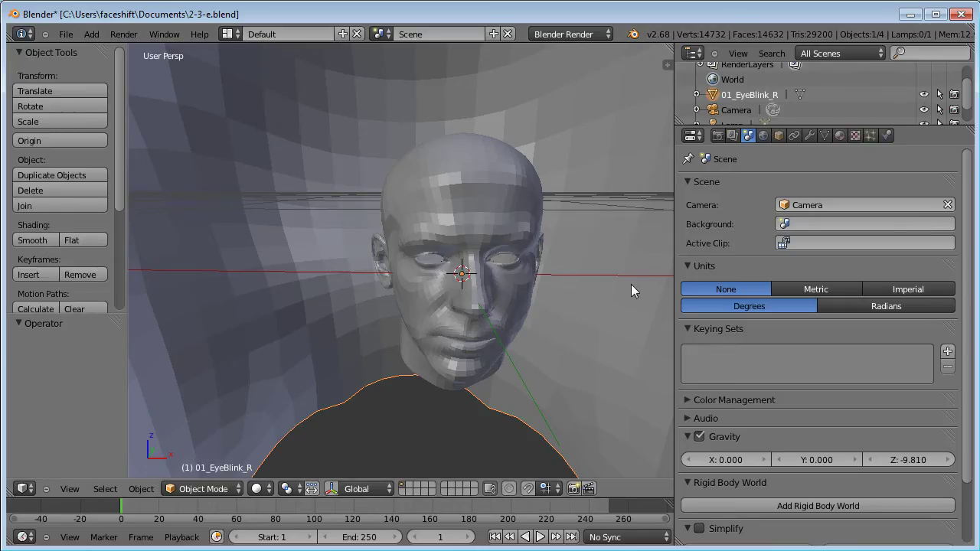
Scale the 01_EyeBlink_R head uniformly by 0.001 and move it beside the neutral head, about -0.224 in X.
type("s0.001")
key("Return")
key("g")
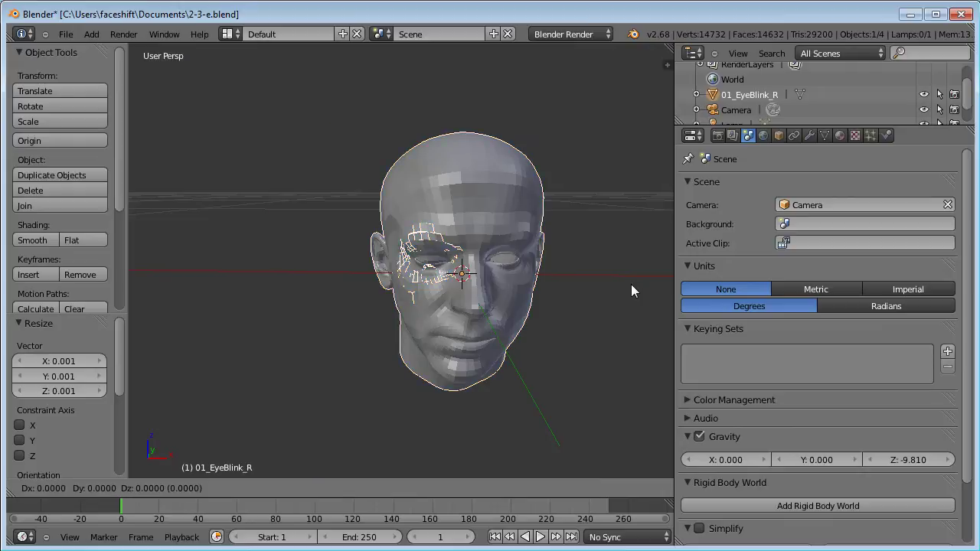
left_click(414, 272)
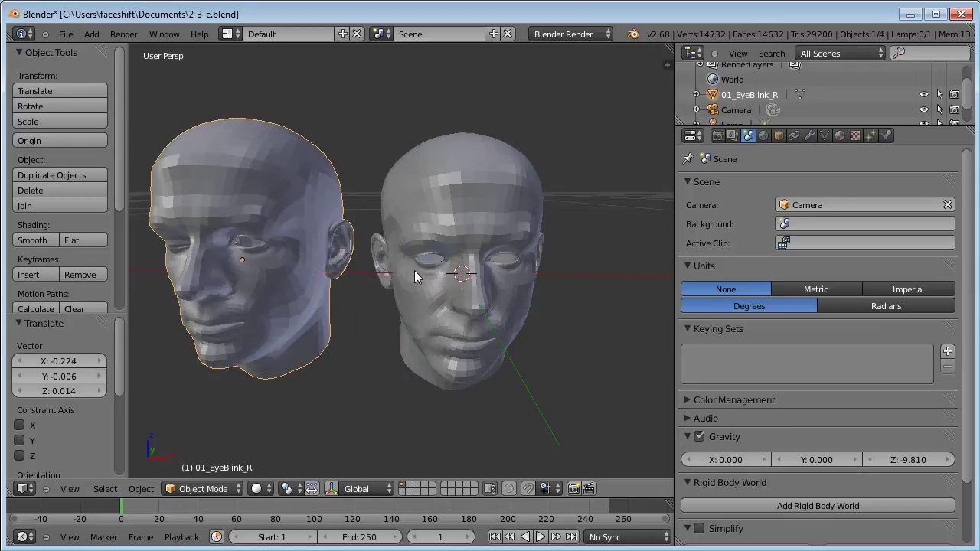
Join the 01_EyeBlink_R head onto the Neutral head as a shape key and raise the key's value to try the blink.
right_click(468, 213, "shift")
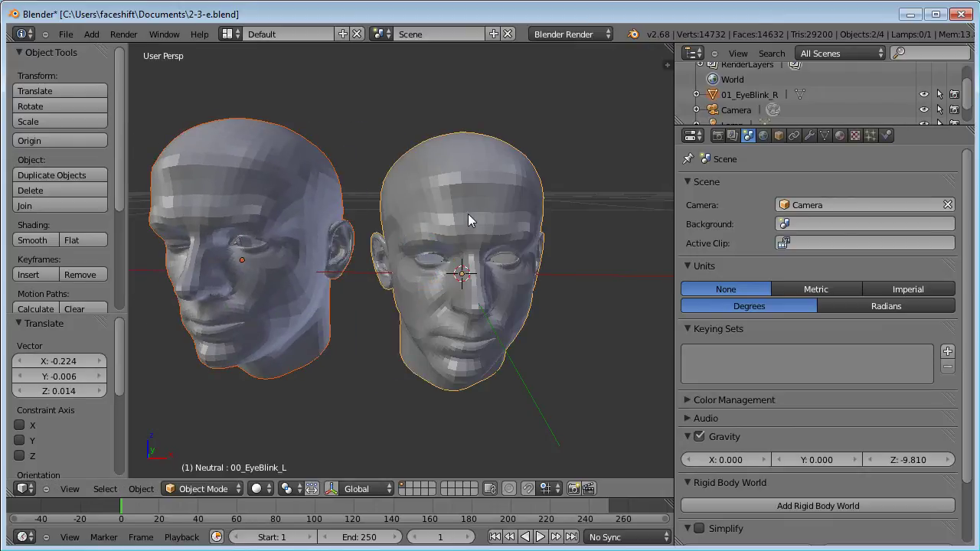
left_click(824, 135)
left_click(947, 361)
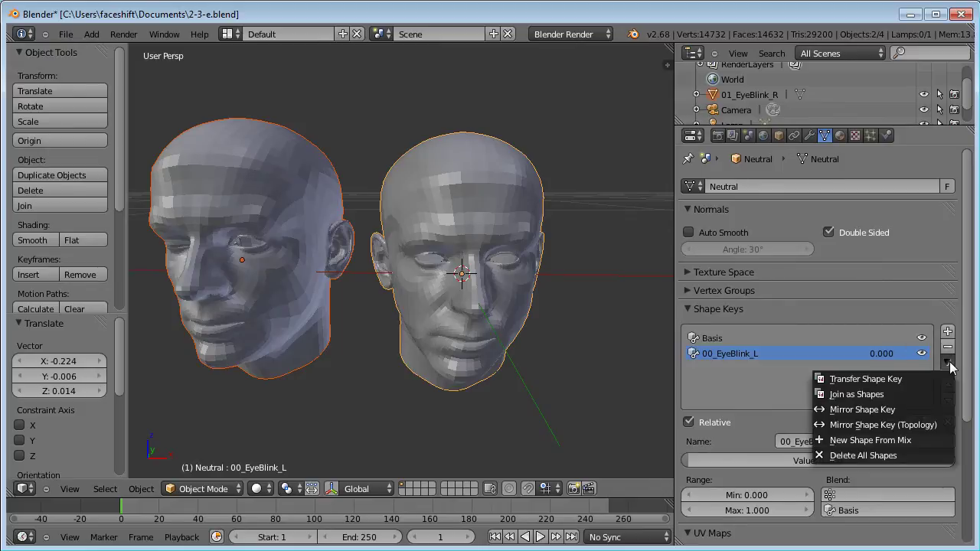
left_click(898, 393)
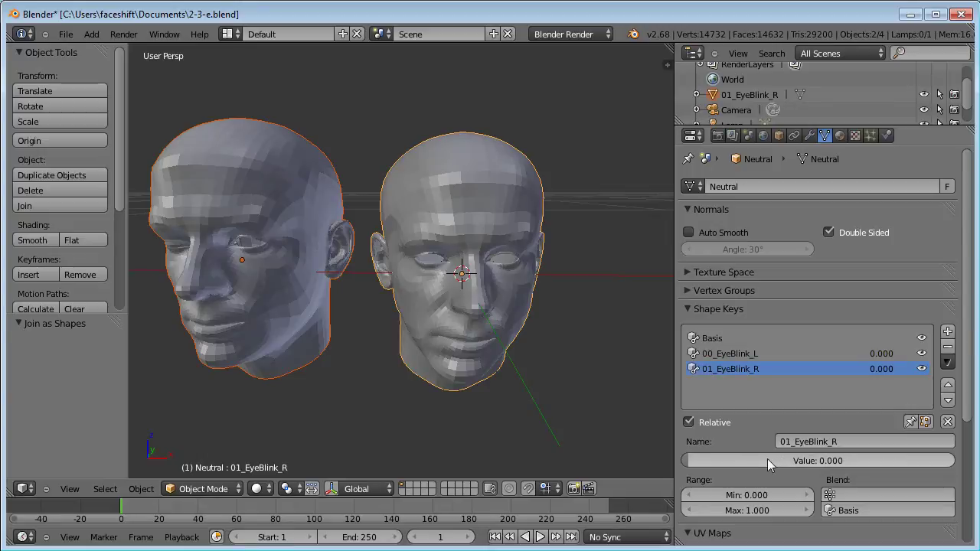
left_click_drag(767, 460, 865, 463)
left_click(827, 353)
Delete the separate 01_EyeBlink_R head.
right_click(248, 254)
key("x")
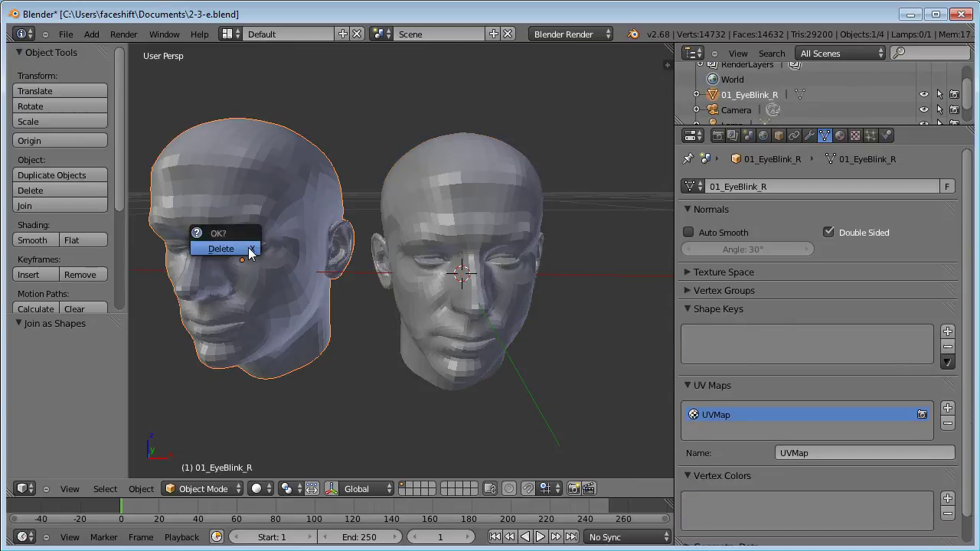
left_click(249, 249)
Import 02_EyeSquint_L.obj from the faceshift shapes folder.
left_click(66, 34)
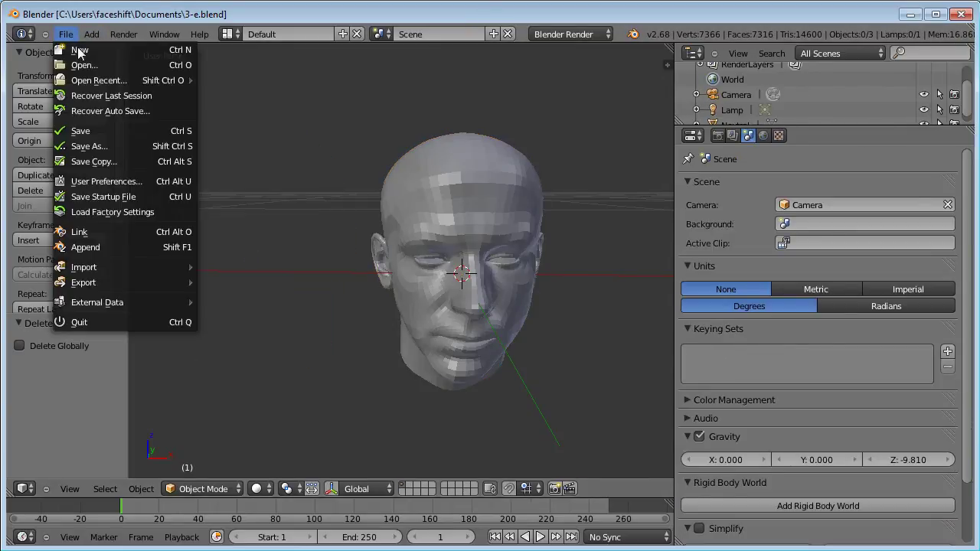
mouse_move(111, 262)
left_click(273, 360)
left_click(251, 156)
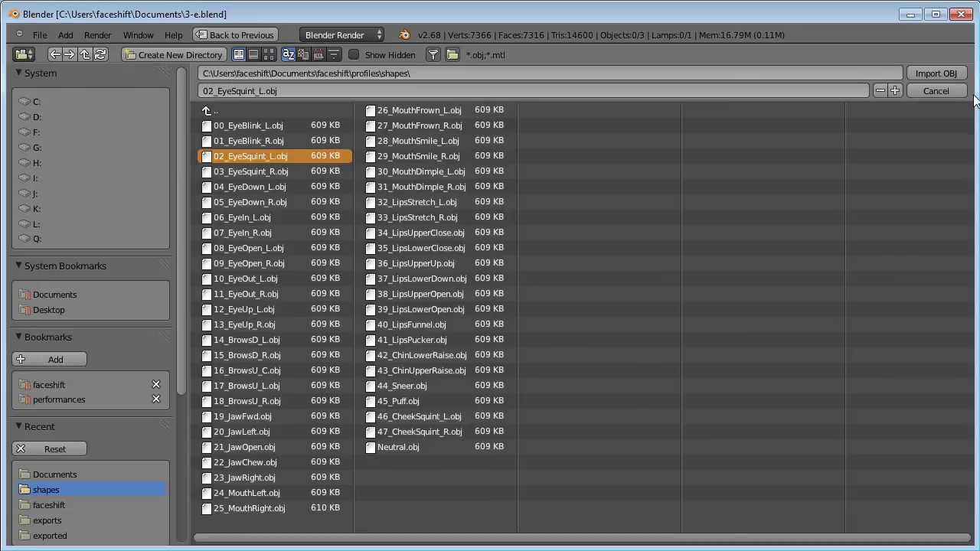
left_click(935, 72)
Scale the 02_EyeSquint_L head uniformly by 0.001 and move it beside the neutral head, about -0.223 in X.
type("s0.001")
key("Return")
key("g")
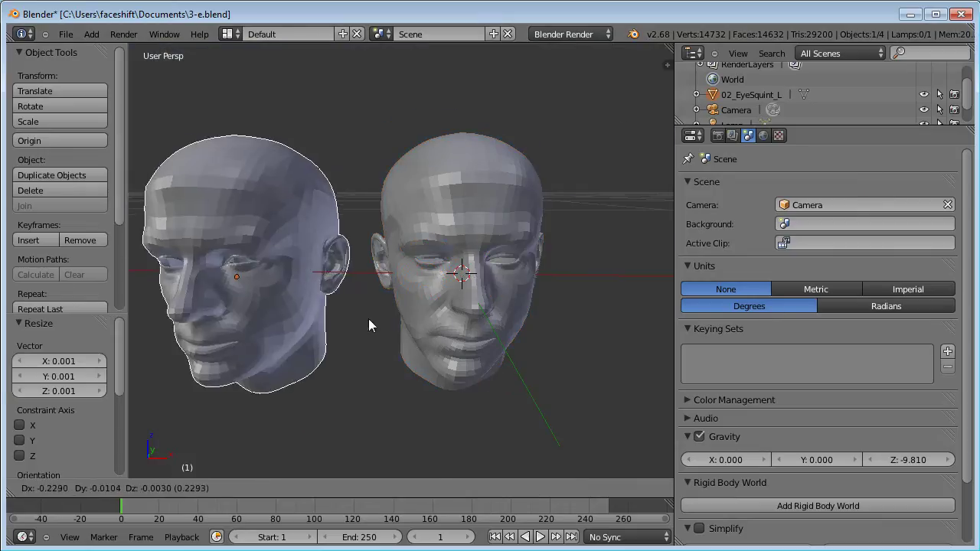
left_click(369, 319)
Join the 02_EyeSquint_L head onto the Neutral head as a shape key.
right_click(288, 242)
right_click(459, 199, "shift")
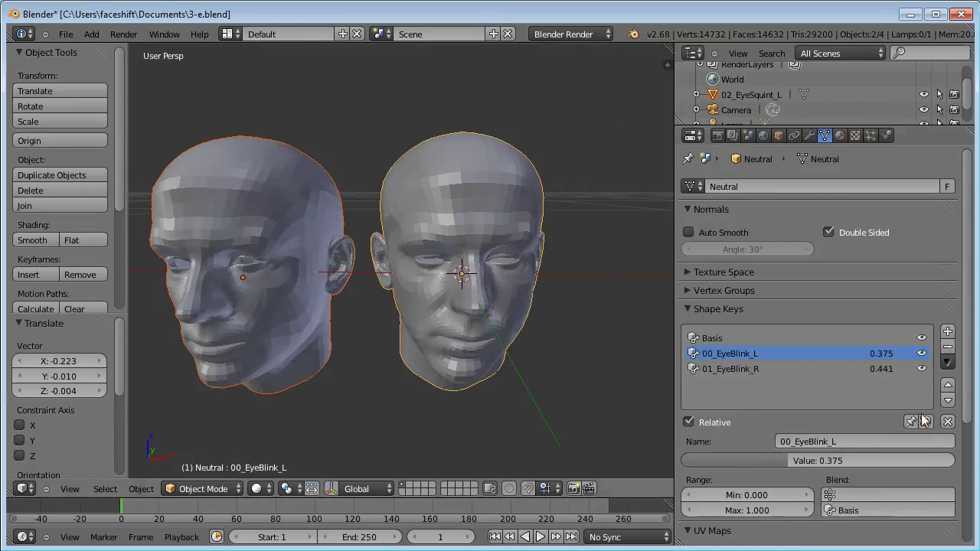
left_click(947, 362)
left_click(877, 393)
Delete the separate 02_EyeSquint_L head.
right_click(290, 300)
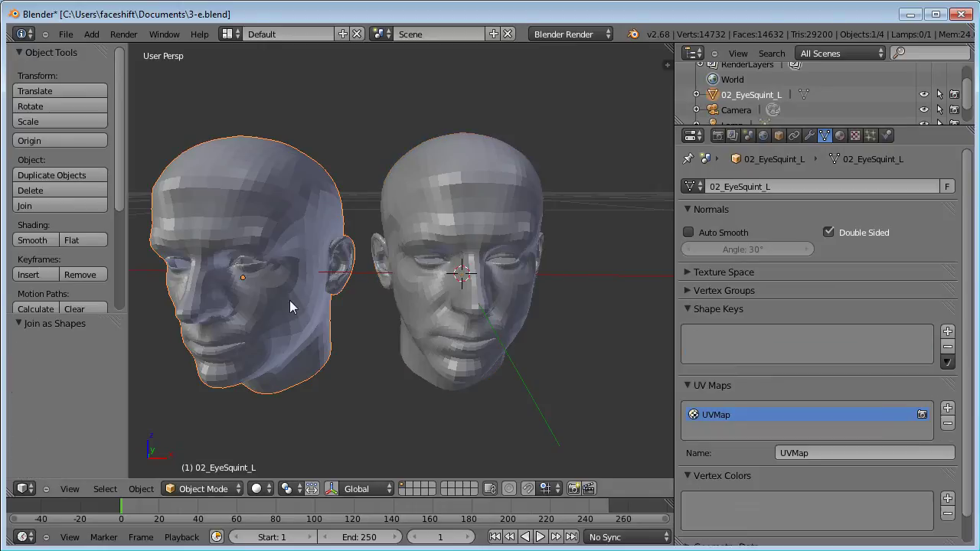
key("x")
left_click(289, 303)
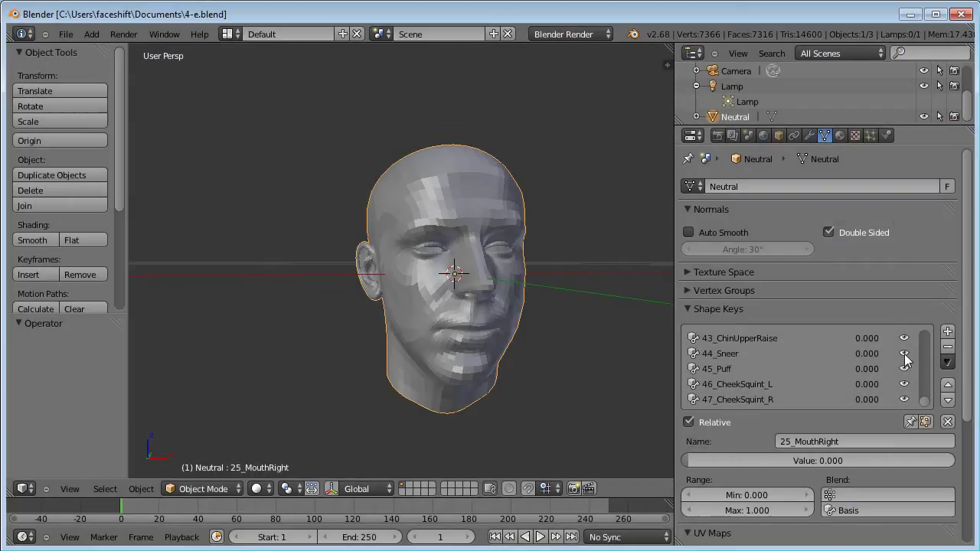
Set the values of the 00_EyeBlink_L and 01_EyeBlink_R shape keys to 0.
left_click_drag(926, 405, 926, 329)
left_click_drag(845, 351, 757, 354)
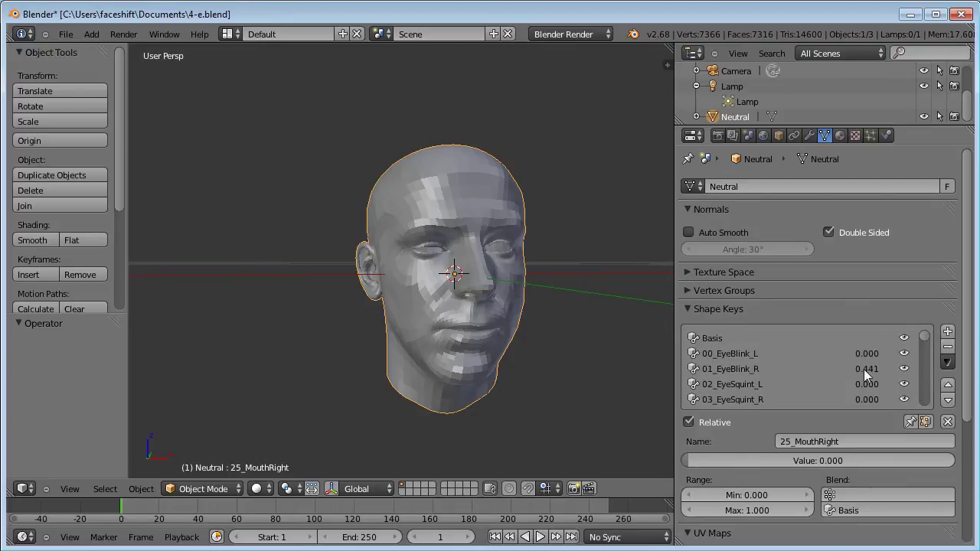
left_click_drag(856, 369, 766, 370)
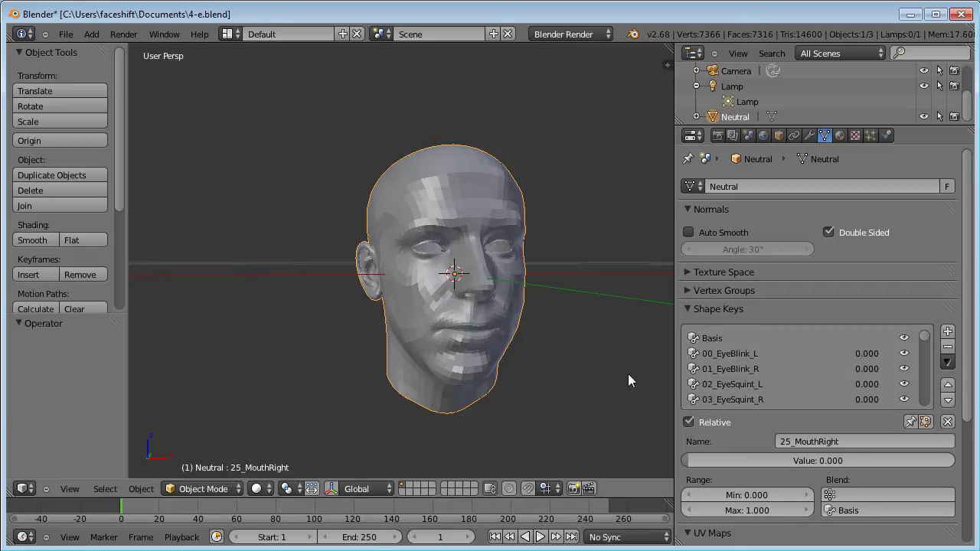
Import the motion capture file tbo_test.bvh from the faceshift performances exports folder.
left_click(68, 34)
mouse_move(101, 266)
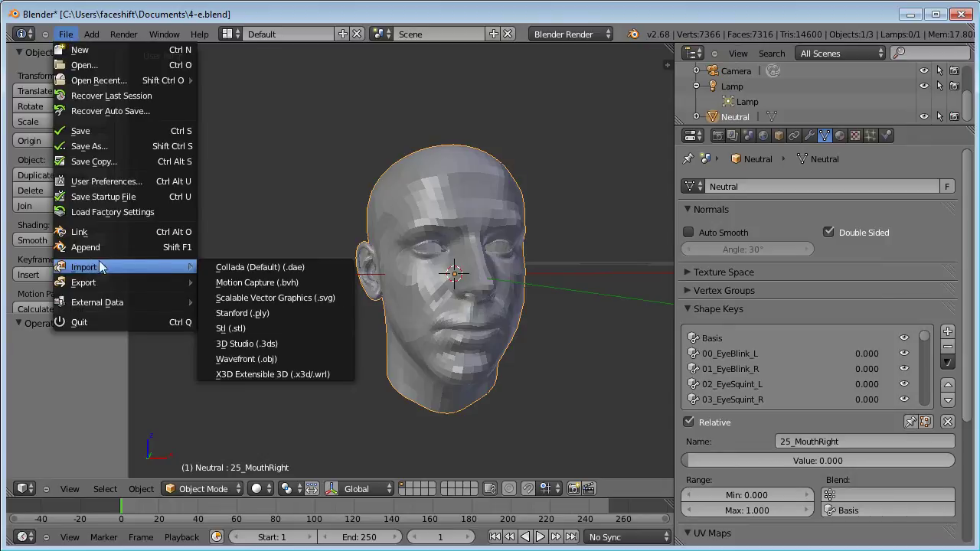
left_click(333, 285)
left_click(238, 127)
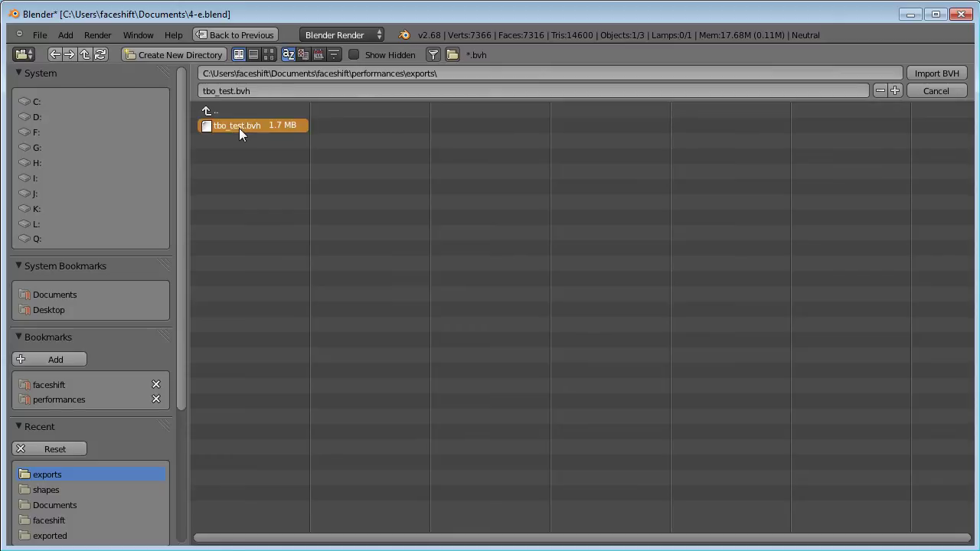
left_click(921, 73)
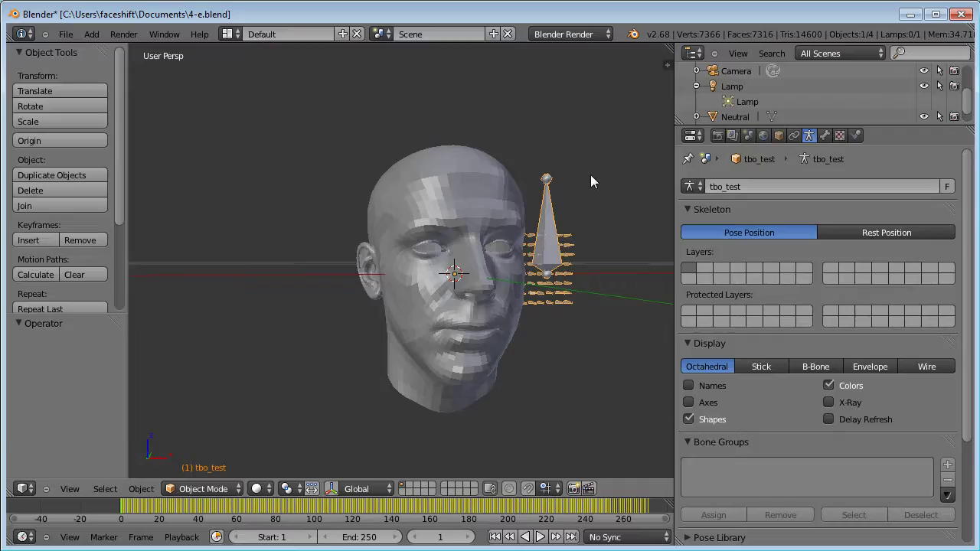
Move the tbo_test armature clear of the head, about 0.061 in X, 0.015 in Y and -0.010 in Z.
middle_click_drag(510, 239, 432, 292)
key("g")
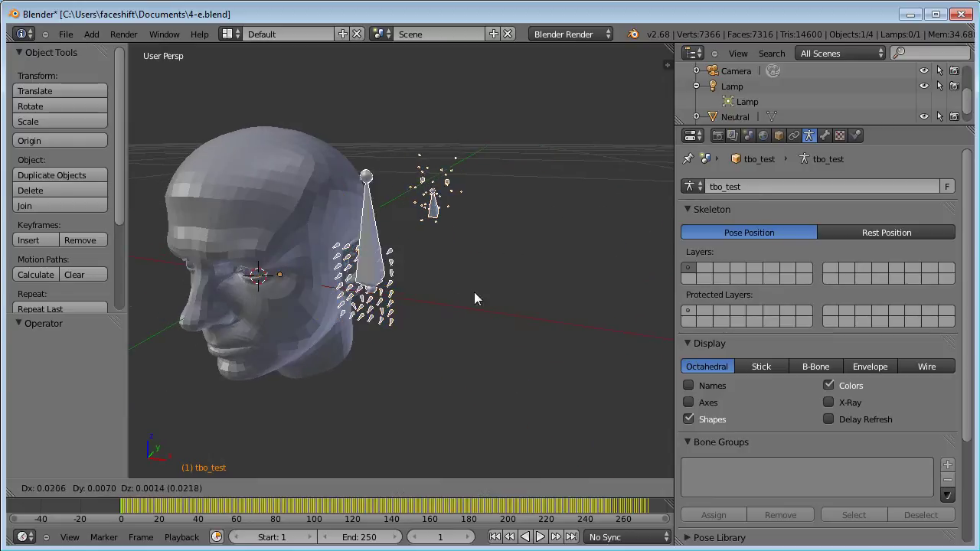
left_click(511, 306)
Hide the large bone above the grid of small bones in Pose Mode and return to Object Mode.
left_click(193, 486)
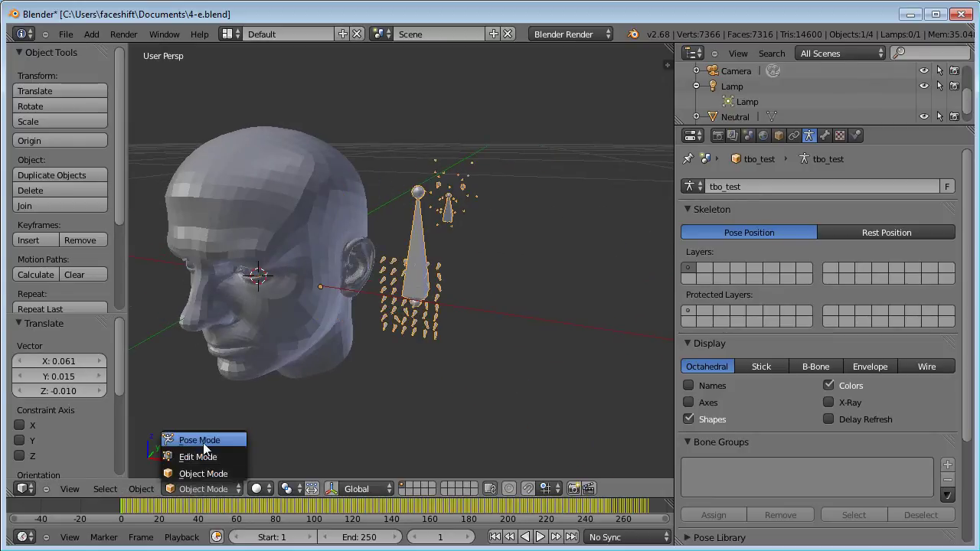
left_click(203, 443)
right_click(411, 249)
key("h")
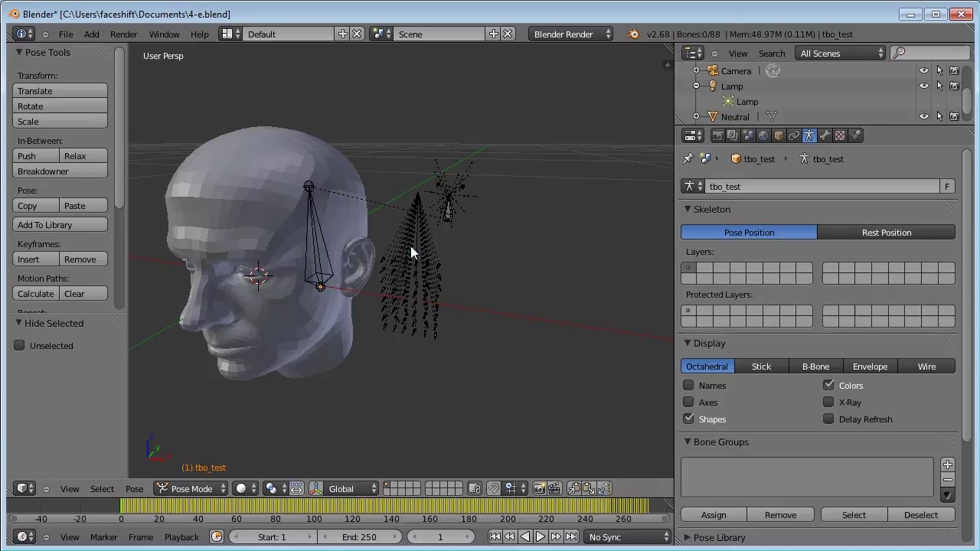
left_click(193, 489)
left_click(209, 473)
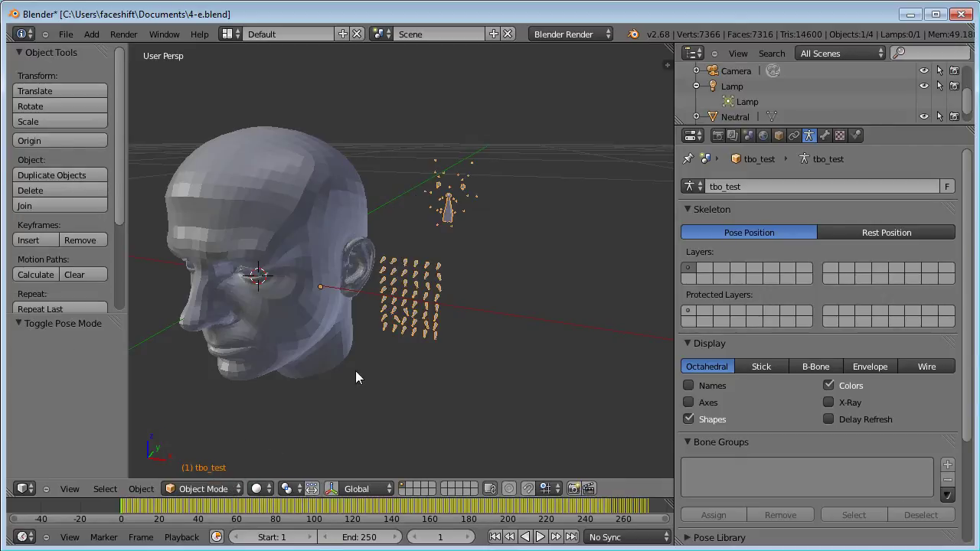
Play the imported performance to check the motion of the small expression bones, stop it and save the file.
middle_click_drag(398, 335, 506, 214)
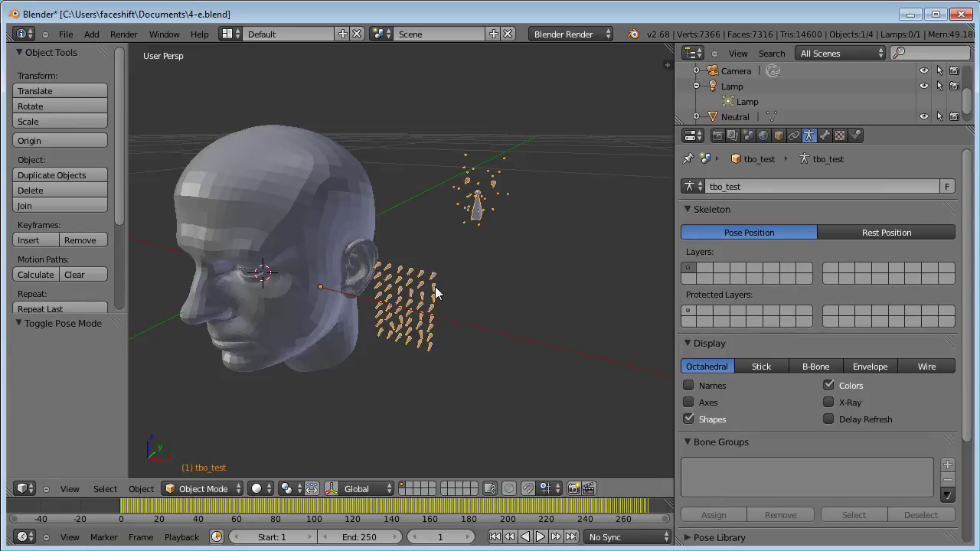
middle_click_drag(433, 313, 447, 241)
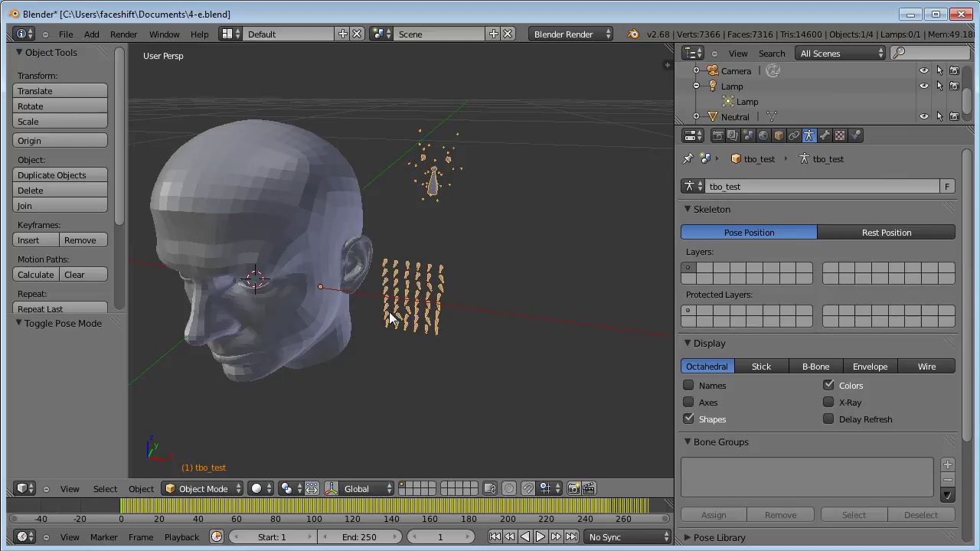
scroll(452, 328, "up", 4)
middle_click_drag(452, 327, 404, 314)
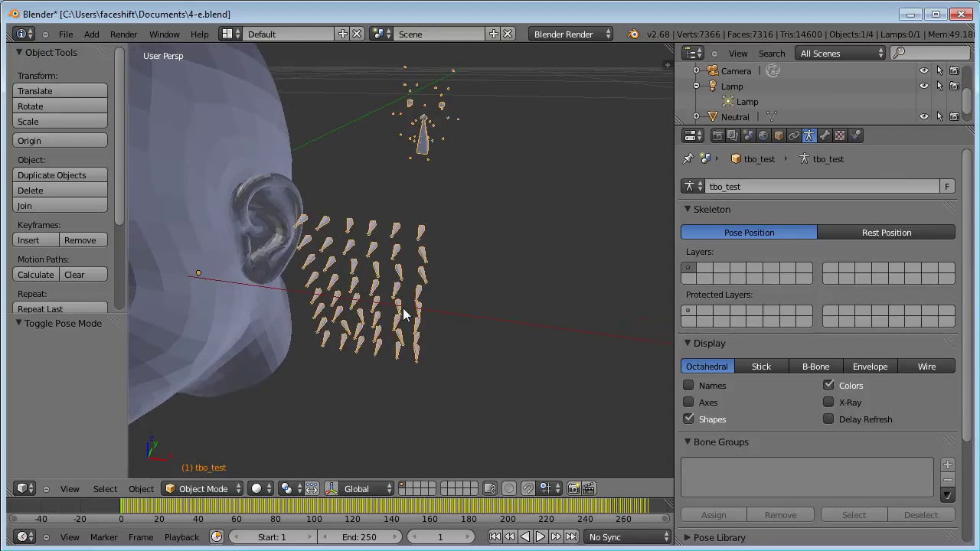
key("alt+a")
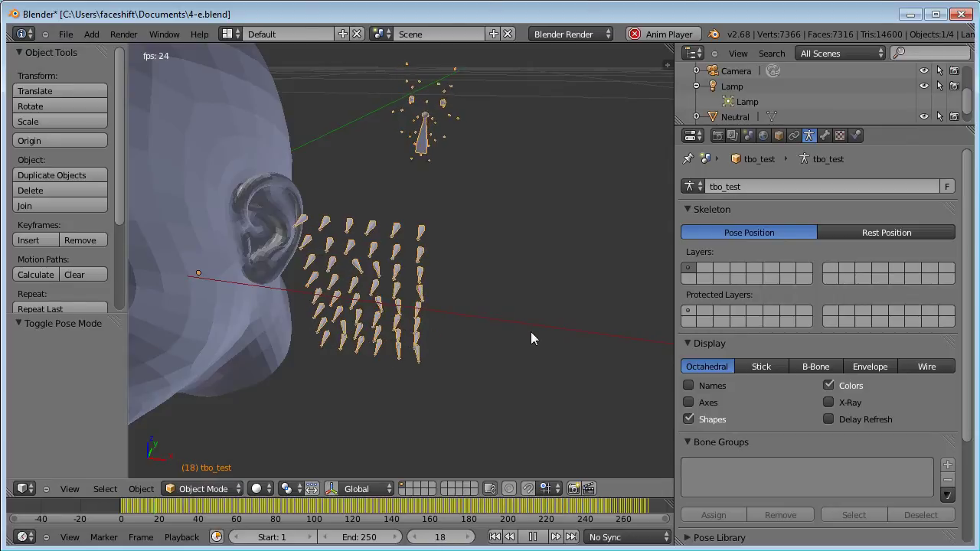
key("alt+a")
key("ctrl+s")
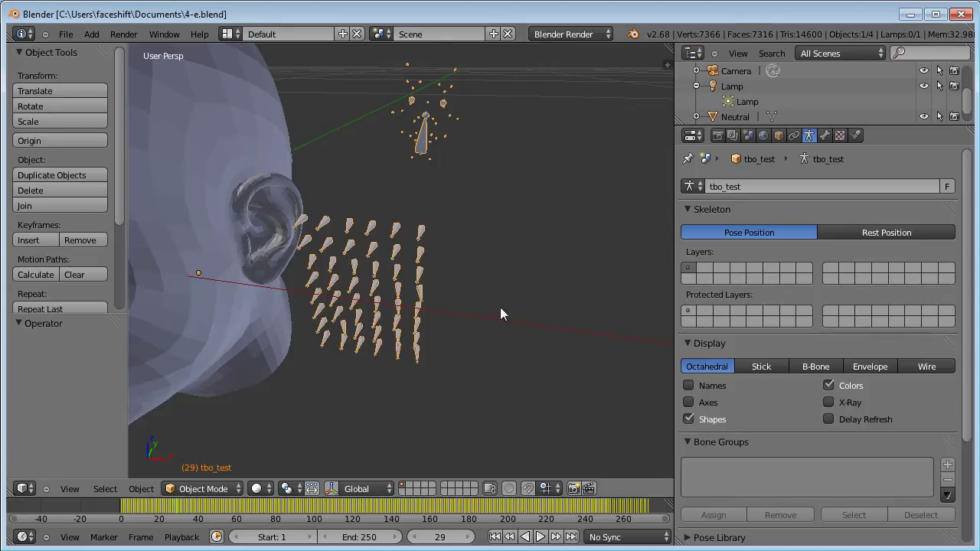
Add a driver to the value of the Neutral head's 00_EyeBlink_L shape key.
key("KP_1")
key("KP_8")
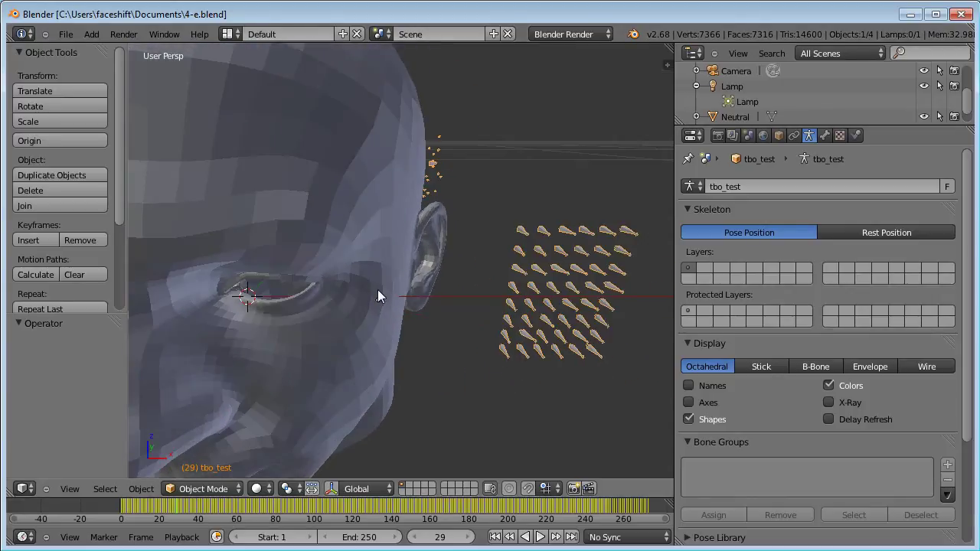
scroll(363, 299, "down", 8)
scroll(362, 297, "up", 5)
right_click(362, 291)
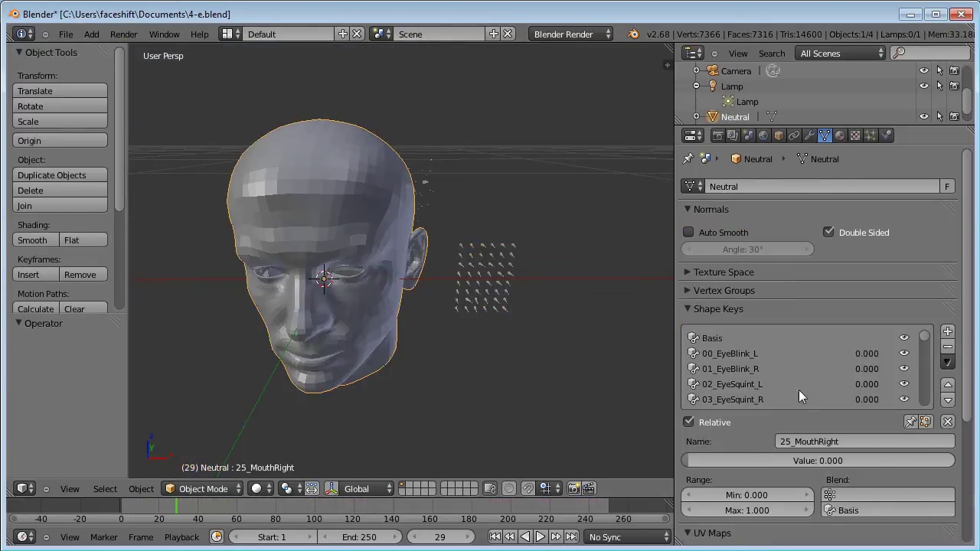
left_click(873, 353)
key("Escape")
left_click(732, 353)
right_click(799, 461)
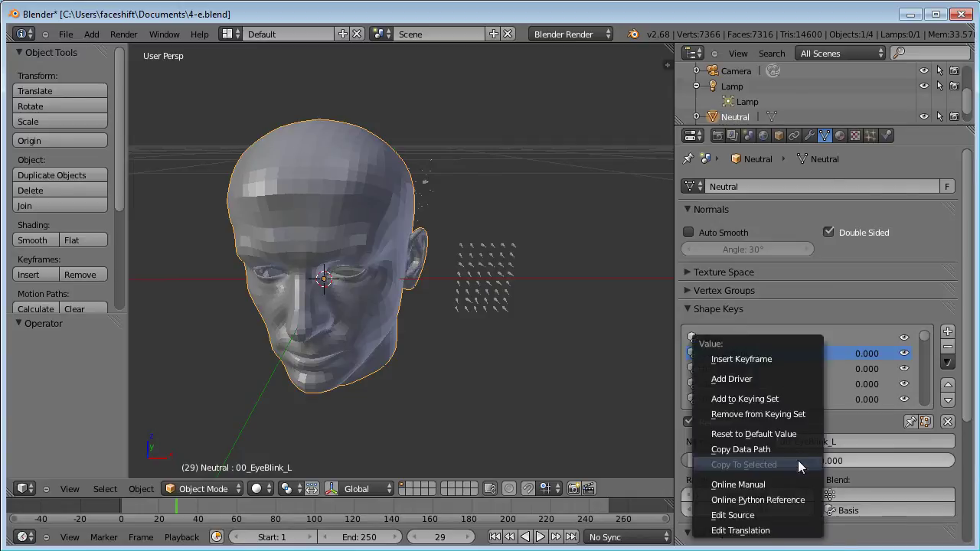
left_click(802, 381)
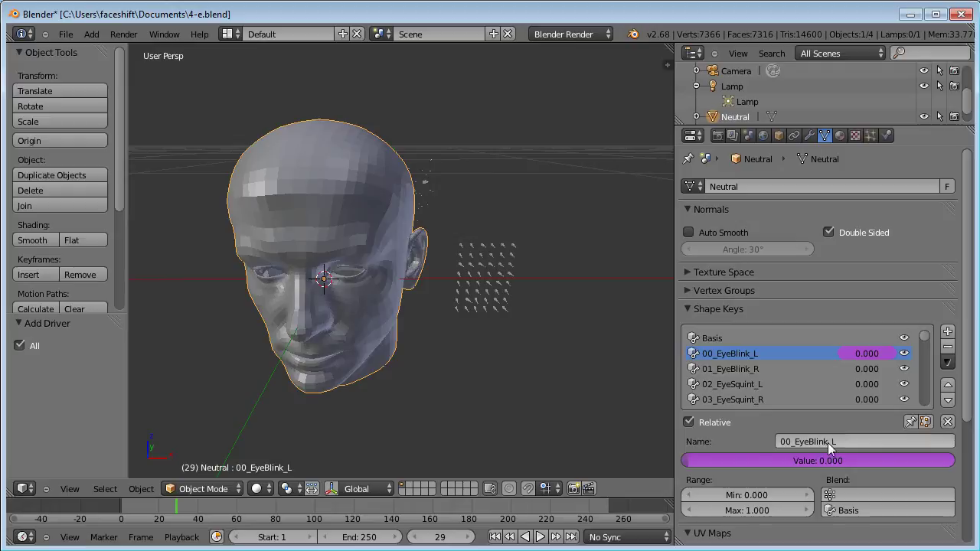
Add a driver to the value of the 01_EyeBlink_R shape key.
left_click(845, 368)
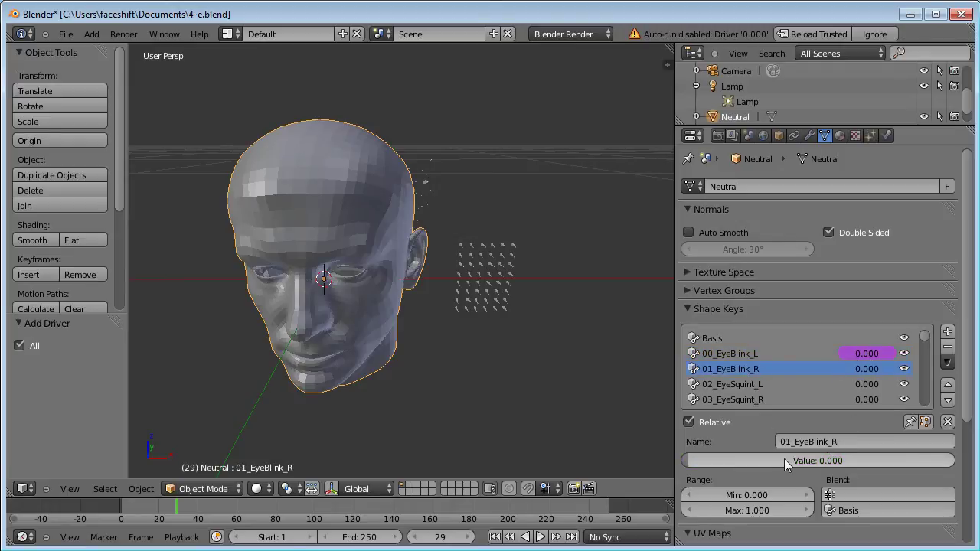
right_click(718, 459)
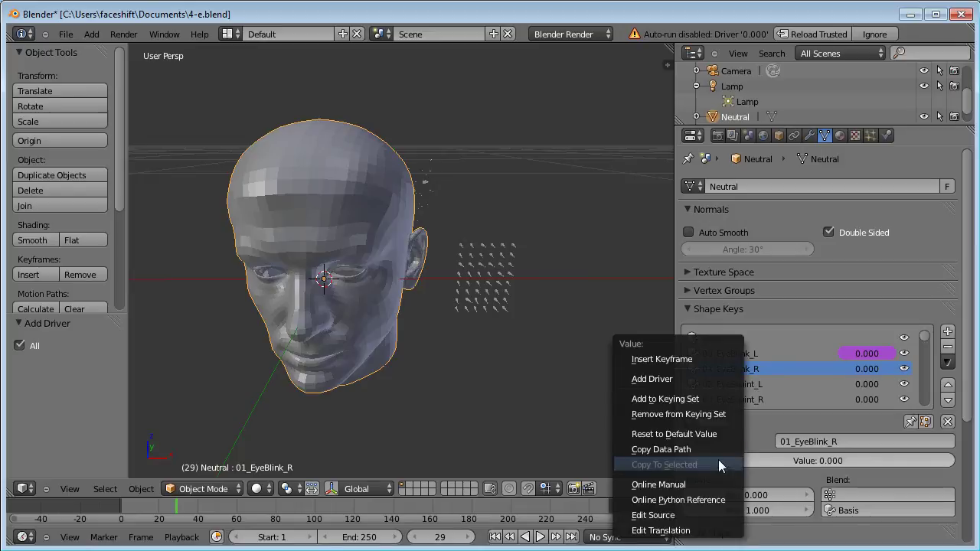
left_click(676, 377)
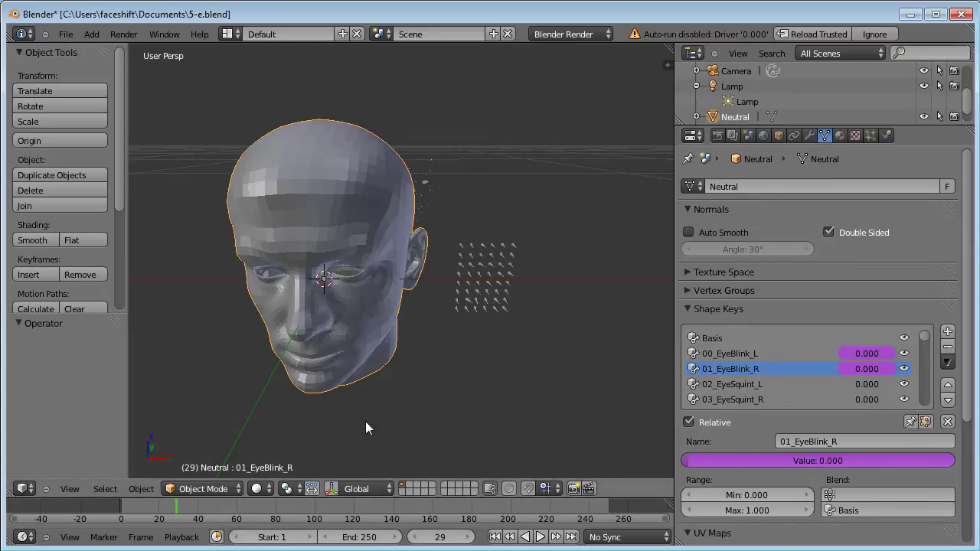
Enlarge the timeline area and switch it to the Graph Editor in Drivers mode.
left_click_drag(333, 499, 291, 352)
left_click(24, 537)
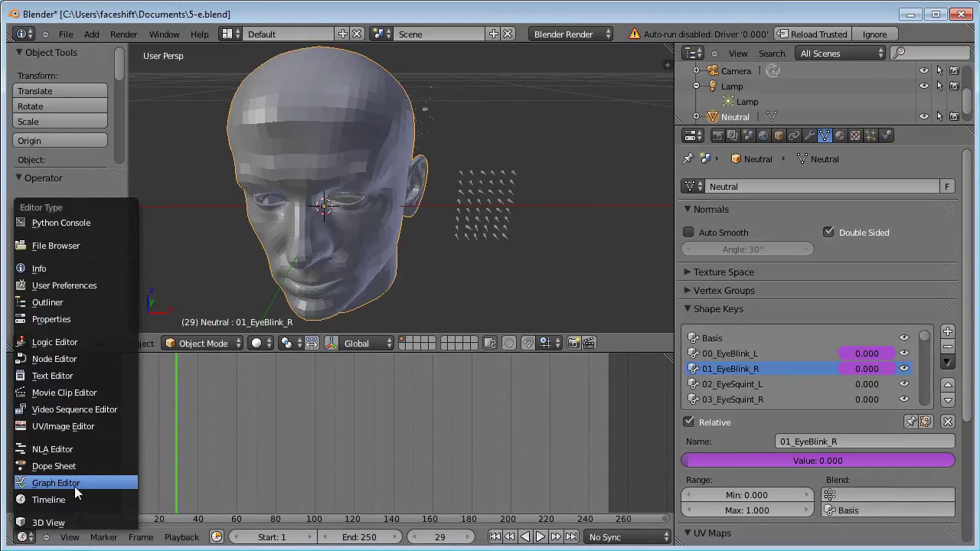
left_click(98, 484)
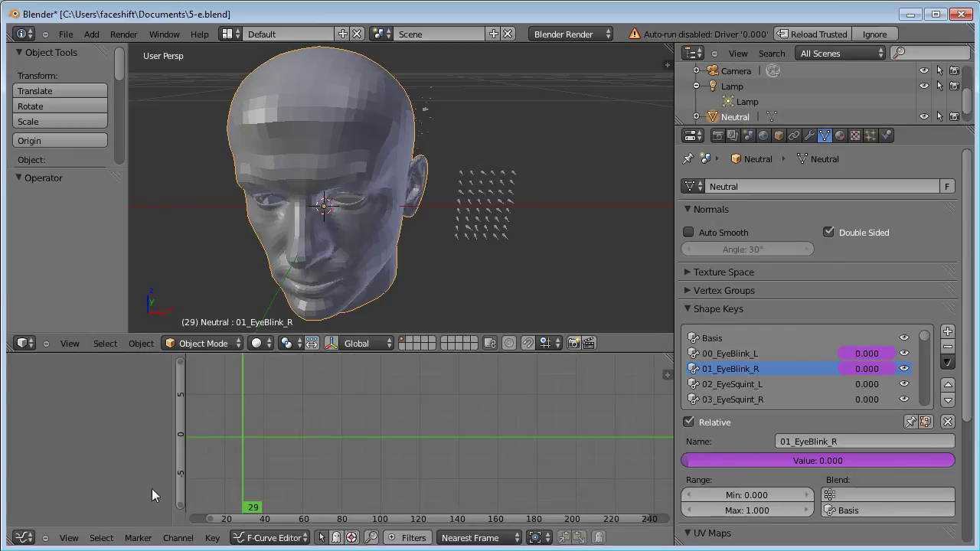
left_click(246, 538)
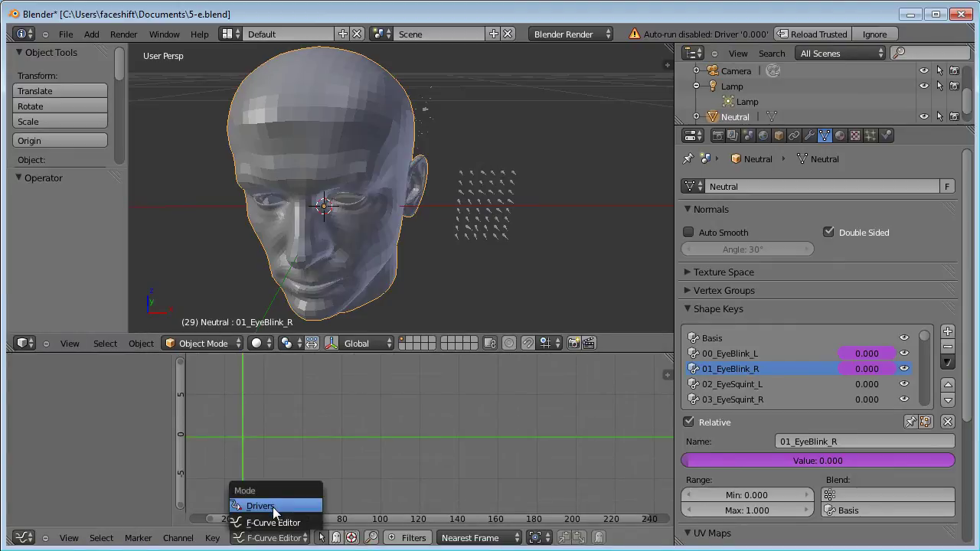
left_click(274, 507)
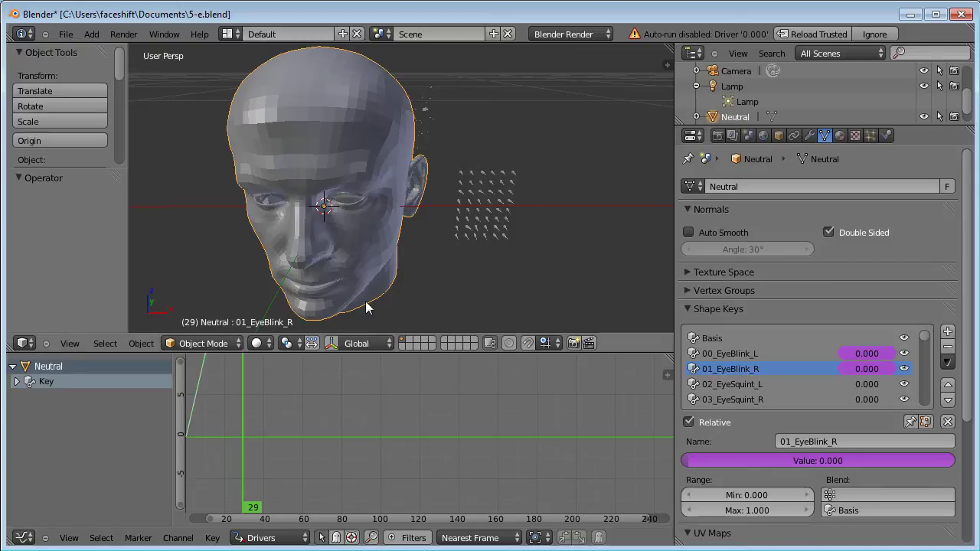
Expand the Key channels, select the 00_EyeBlink_L value driver and show its properties.
left_click(73, 381)
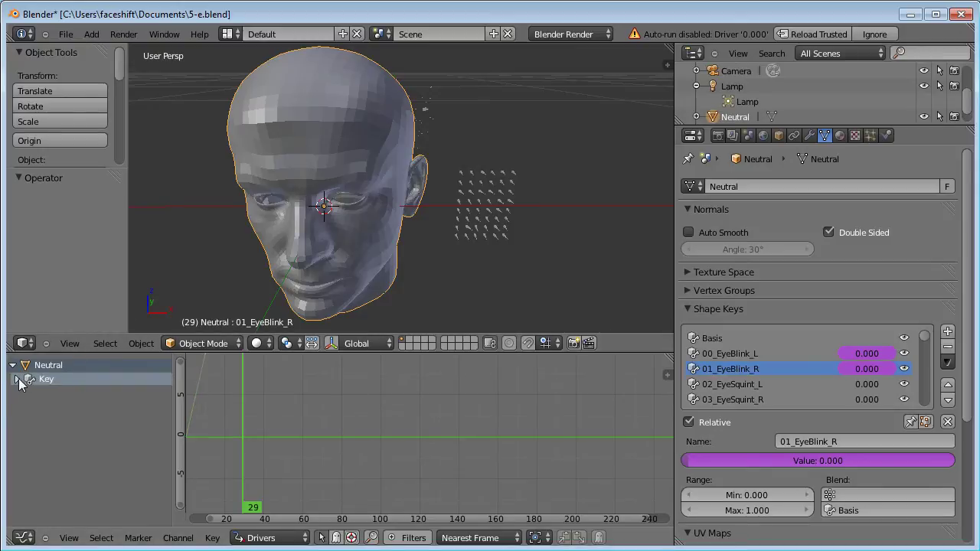
left_click(17, 379)
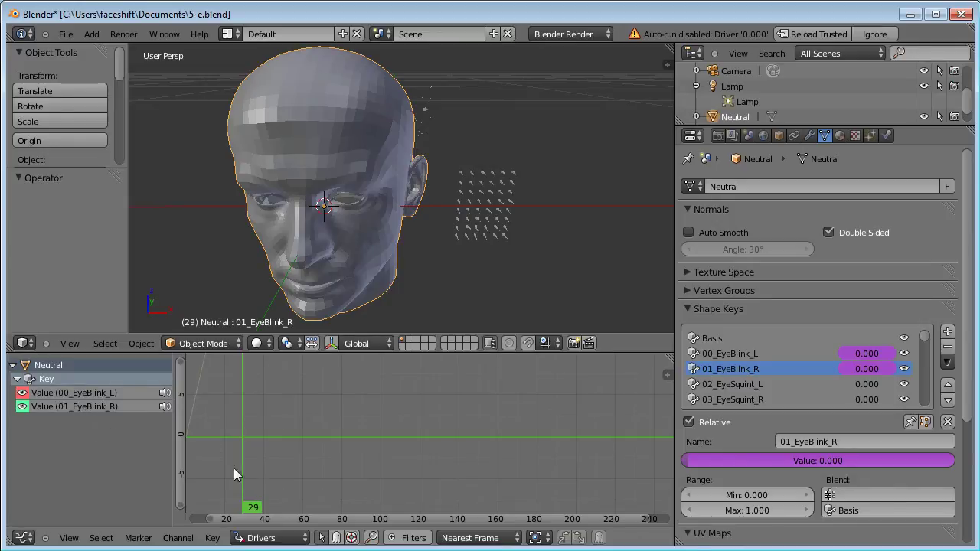
left_click(90, 393)
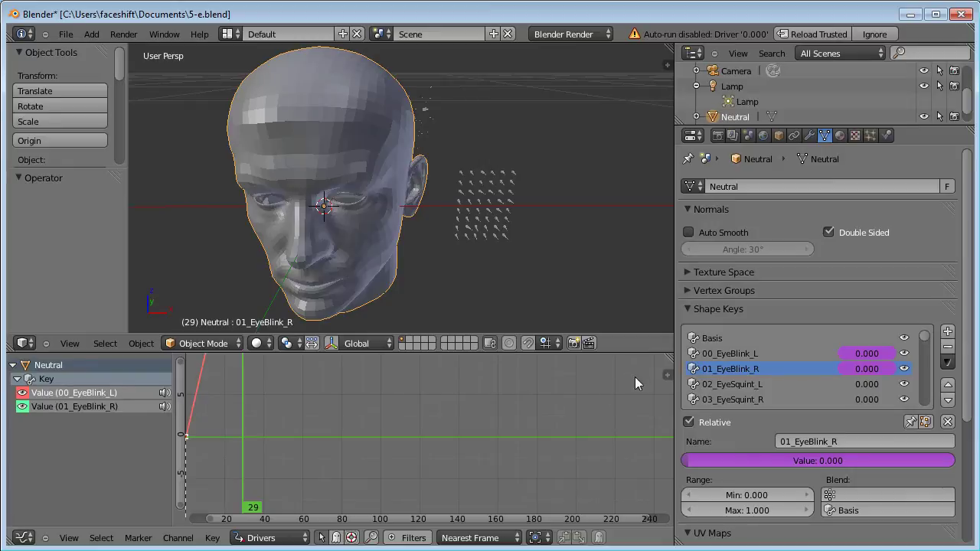
key("n")
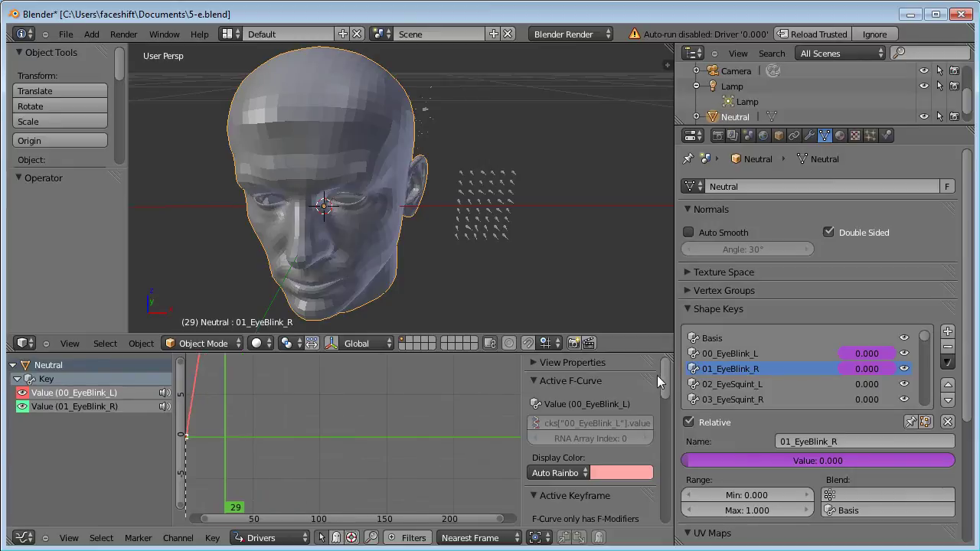
Enlarge the Graph Editor, widen its properties region and collapse the Active F-Curve and Active Keyframe sections.
left_click_drag(647, 352, 648, 227)
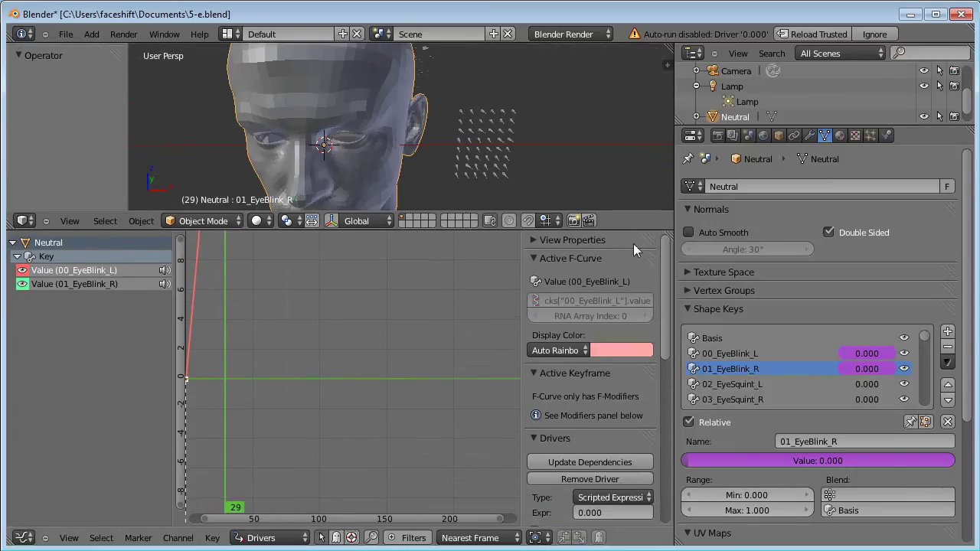
left_click_drag(525, 323, 441, 323)
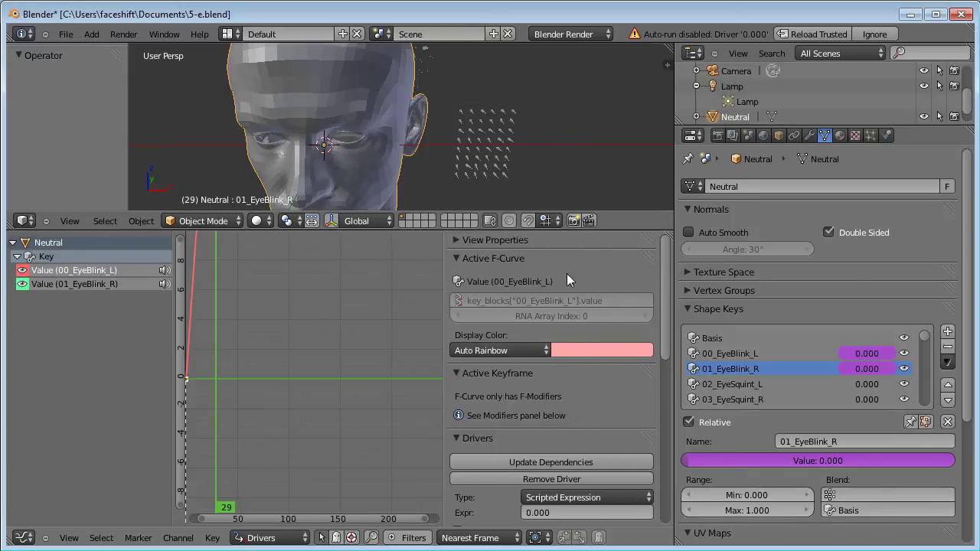
left_click(457, 258)
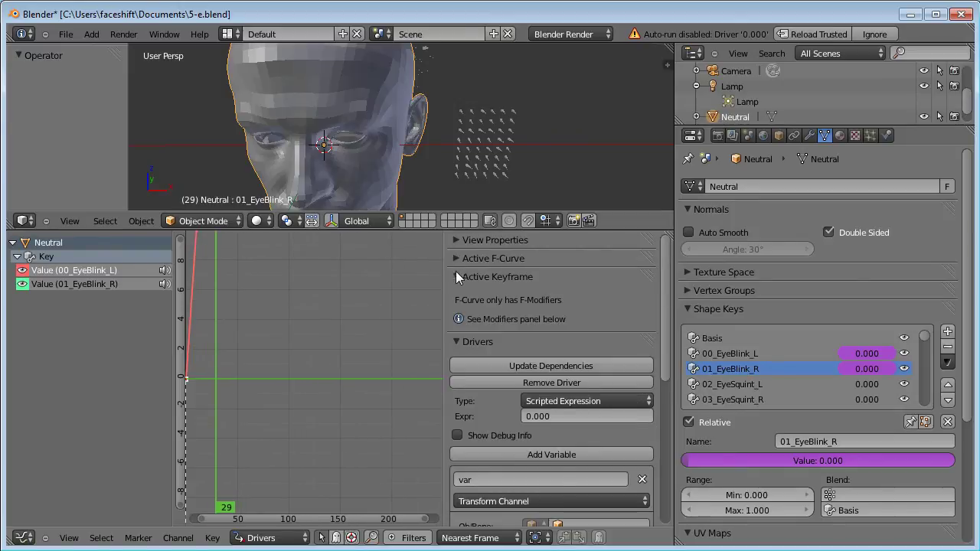
left_click(458, 277)
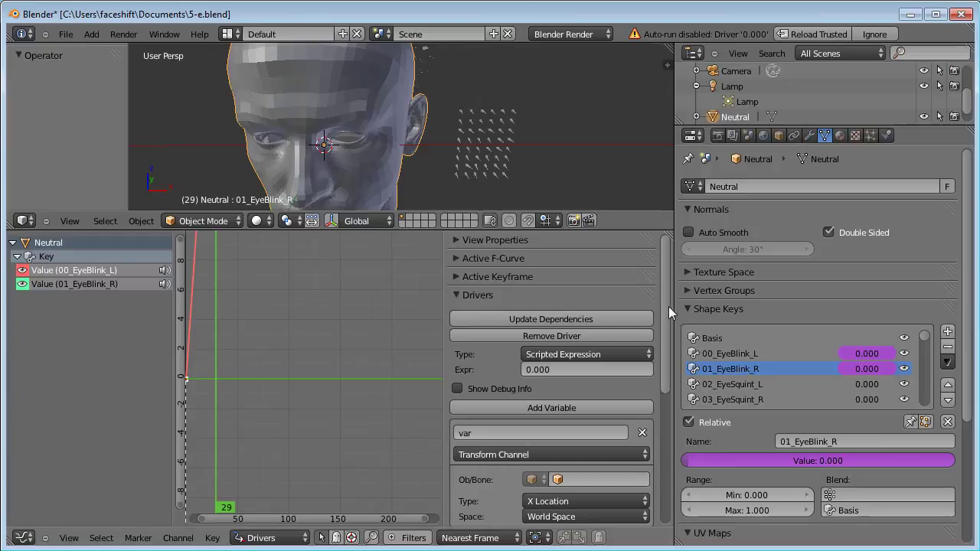
Remove the Generator modifier from the 00_EyeBlink_L driver curve and collapse the Modifiers section.
left_click_drag(667, 306, 659, 379)
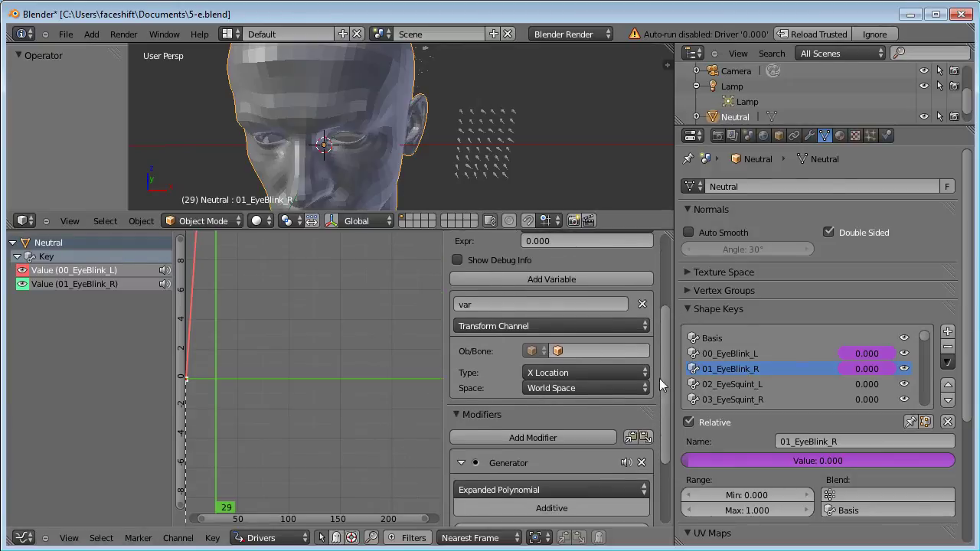
left_click(641, 463)
left_click(458, 414)
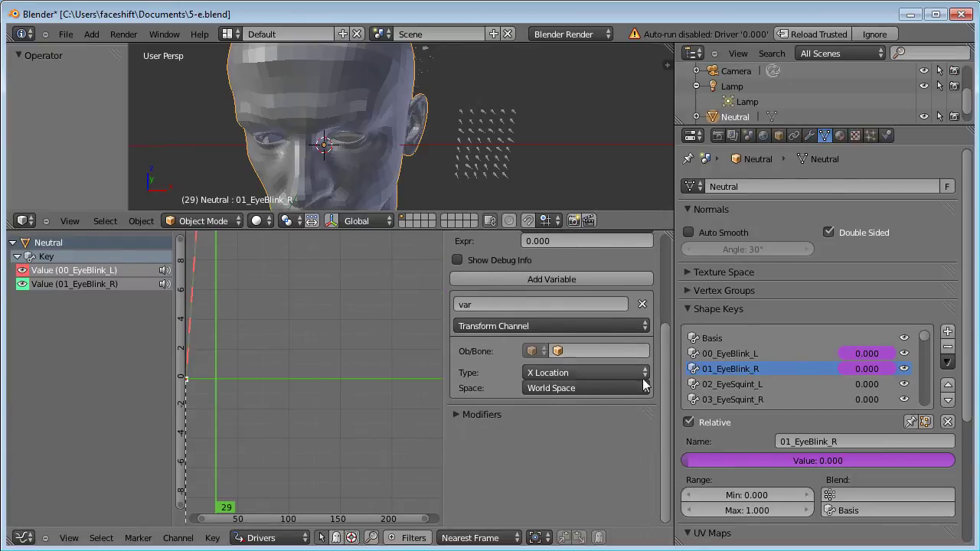
Target the 00_EyeBlink_L driver variable at the tbo_test armature's EyeBlink_R bone.
left_click_drag(664, 398, 677, 336)
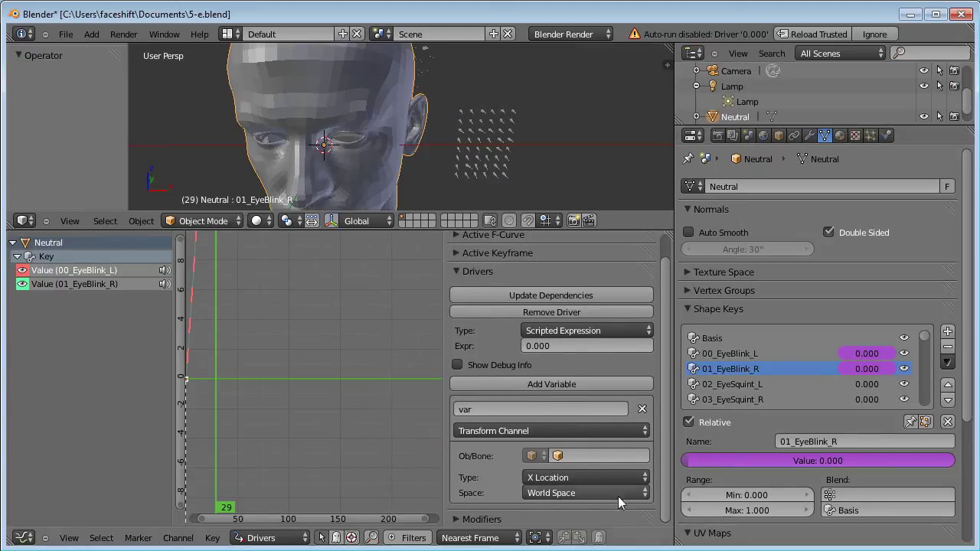
left_click(583, 458)
left_click(565, 343)
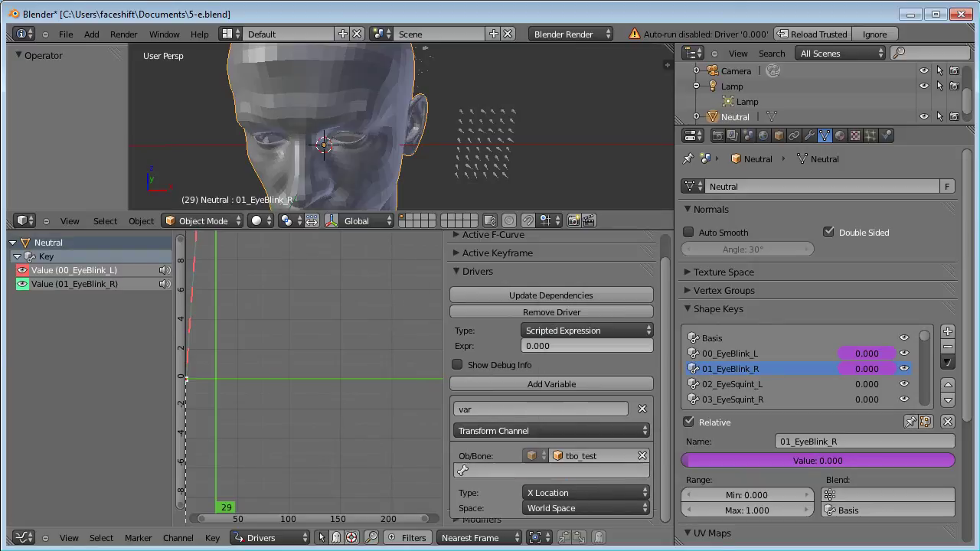
left_click(566, 471)
scroll(541, 413, "down", 6)
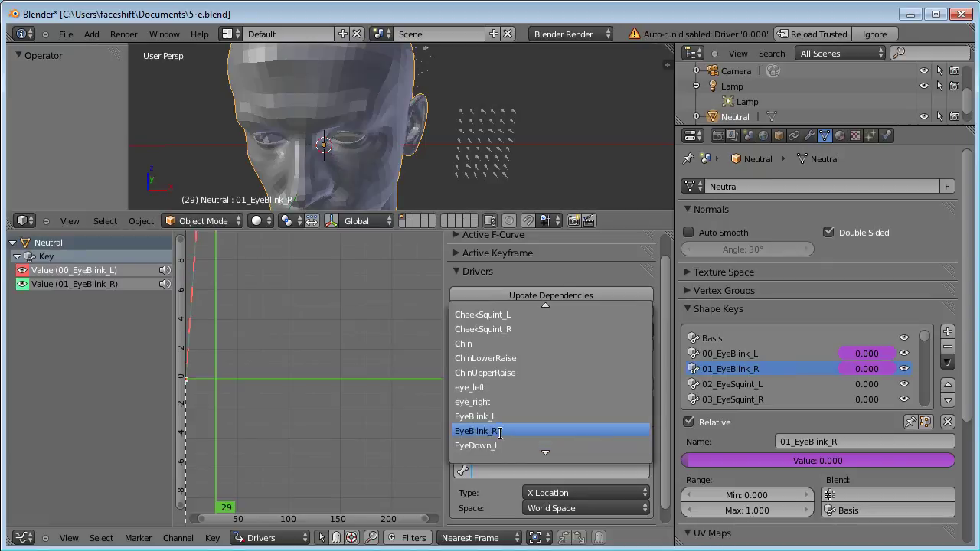
left_click(500, 431)
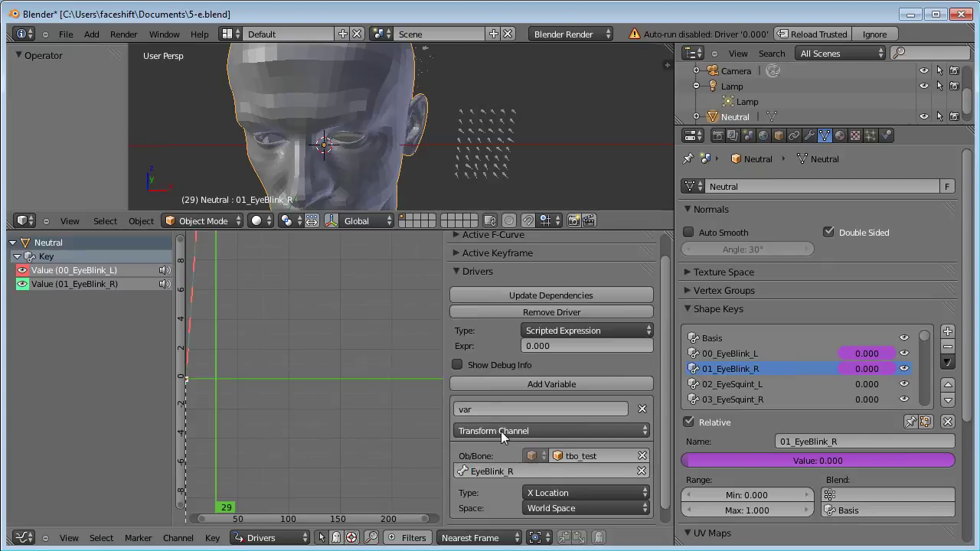
Set the 00_EyeBlink_L driver variable to read Z Rotation in Local Space.
left_click(584, 487)
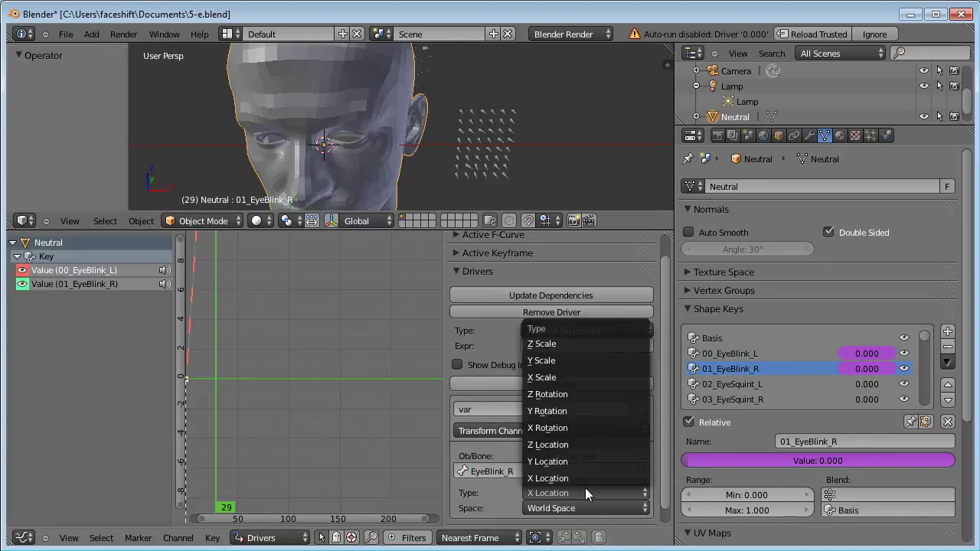
left_click(564, 393)
left_click(555, 509)
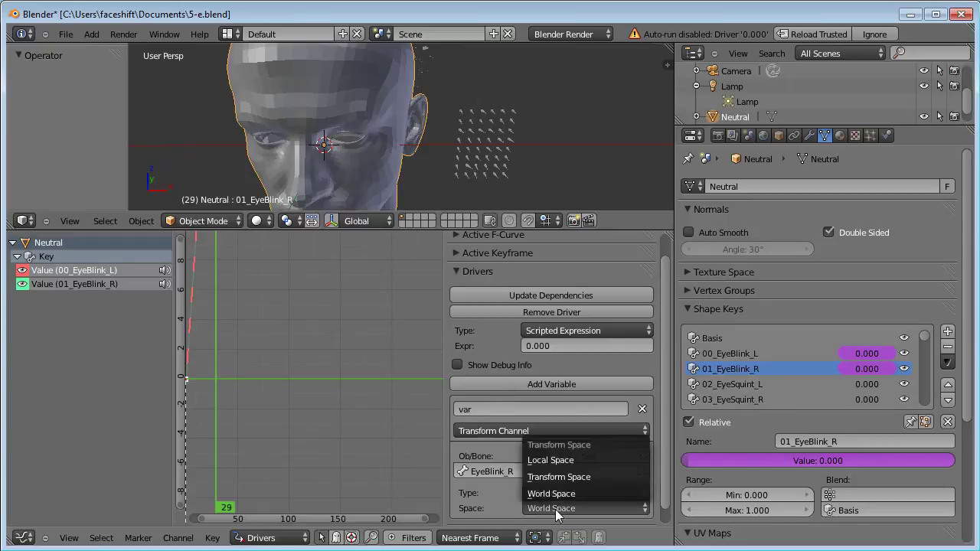
left_click(576, 460)
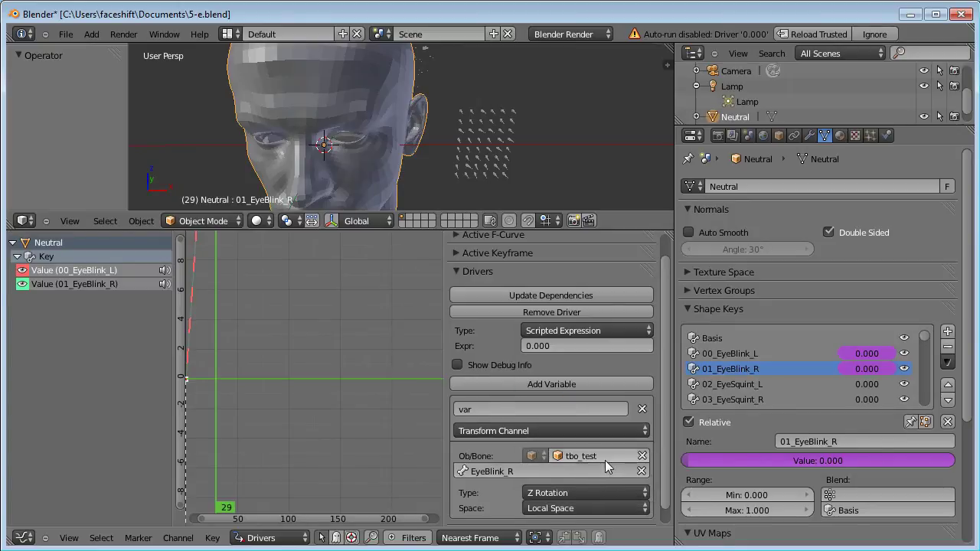
Show the driver's debug info and scrub the animation to frame 61 to check the variable's value.
scroll(666, 428, "down", 1)
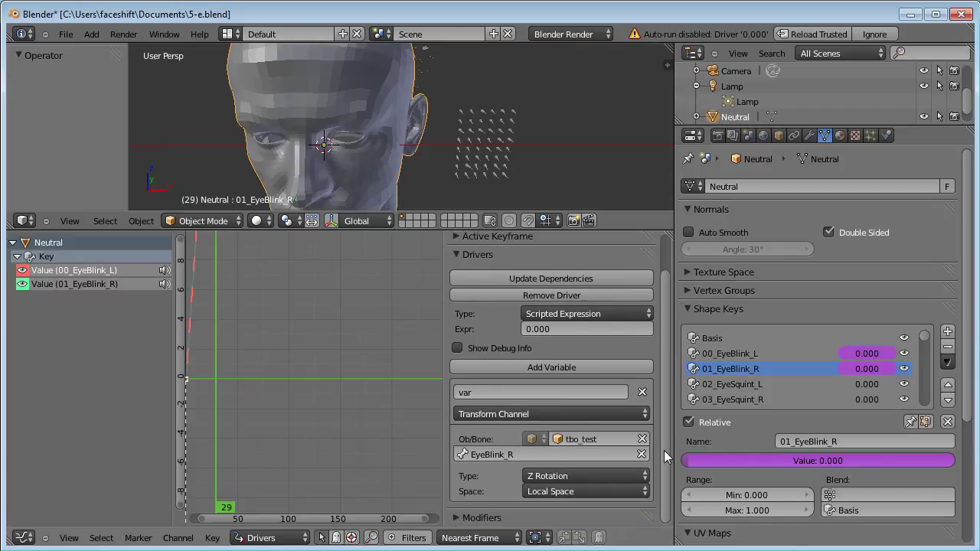
left_click(508, 346)
scroll(662, 428, "down", 2)
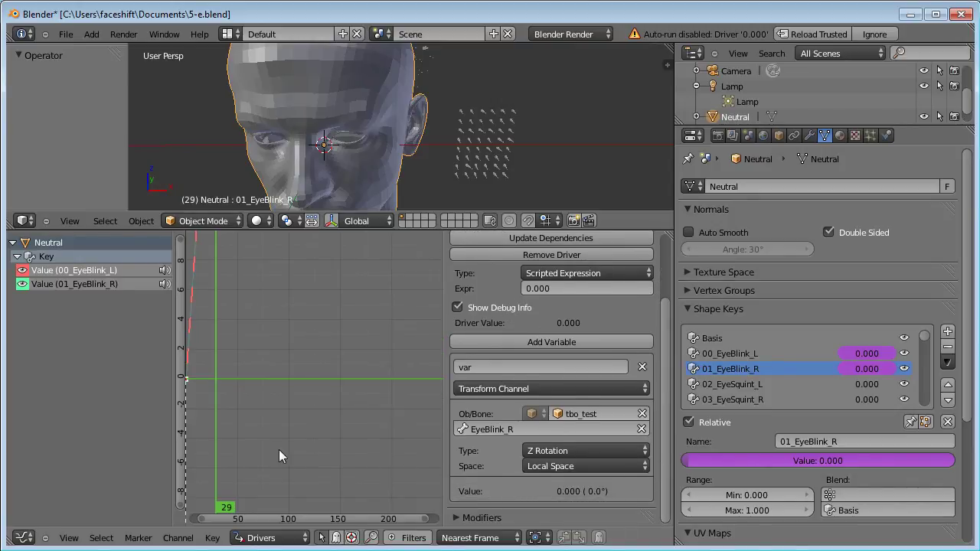
left_click_drag(279, 449, 247, 439)
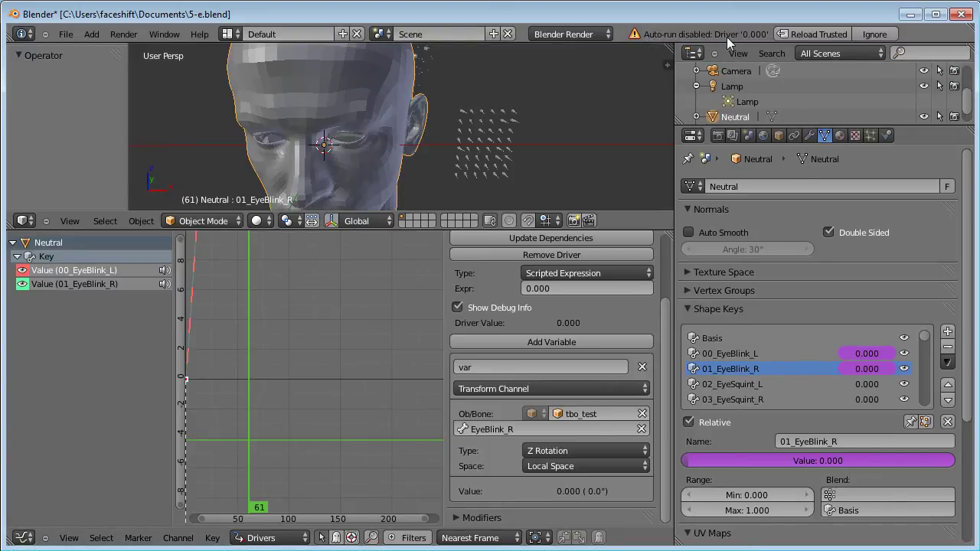
Enable Auto Run Python Scripts in the user preferences and close the preferences window.
left_click(69, 35)
left_click(110, 181)
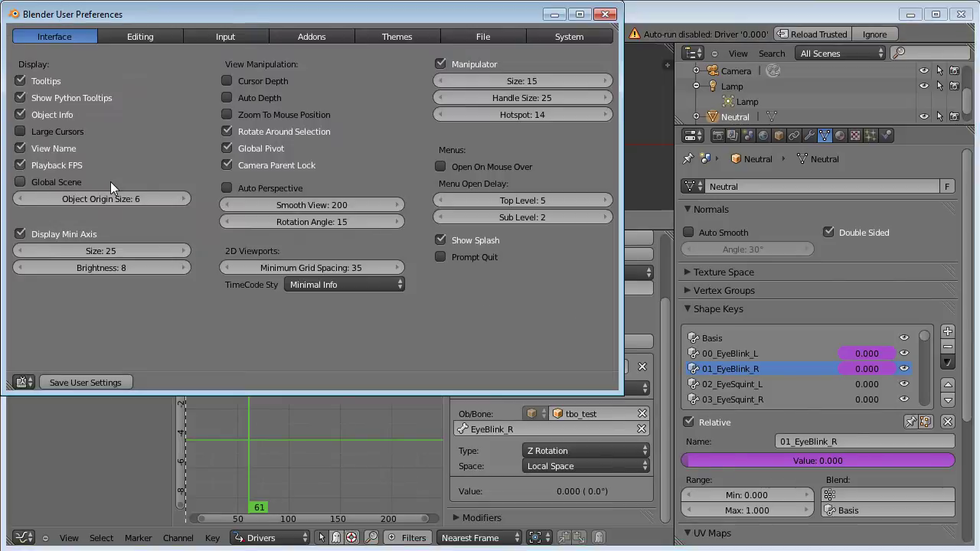
left_click(482, 34)
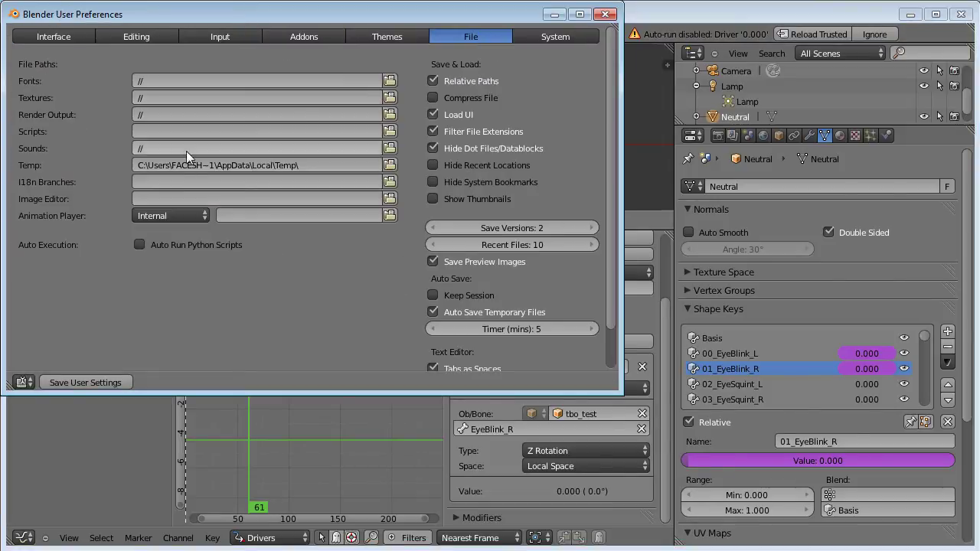
left_click(170, 244)
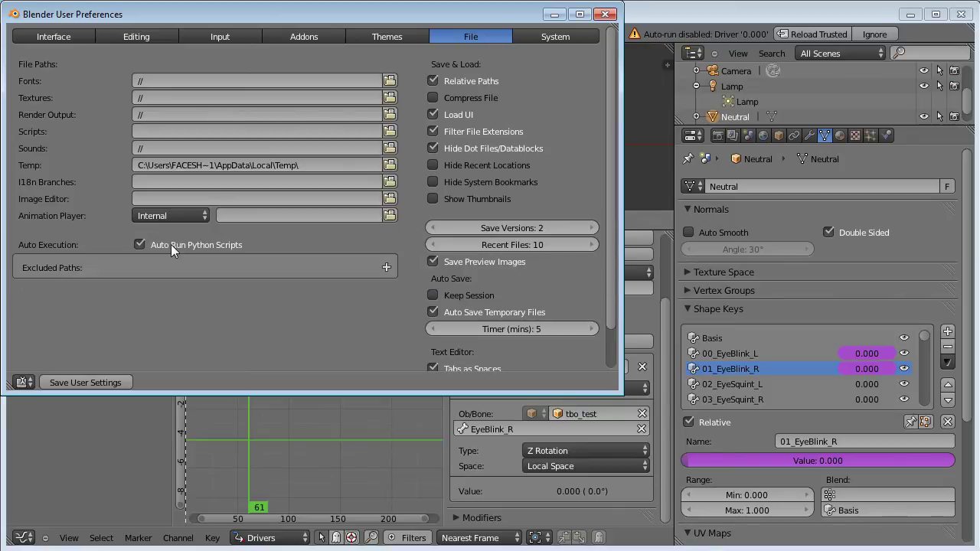
left_click(605, 13)
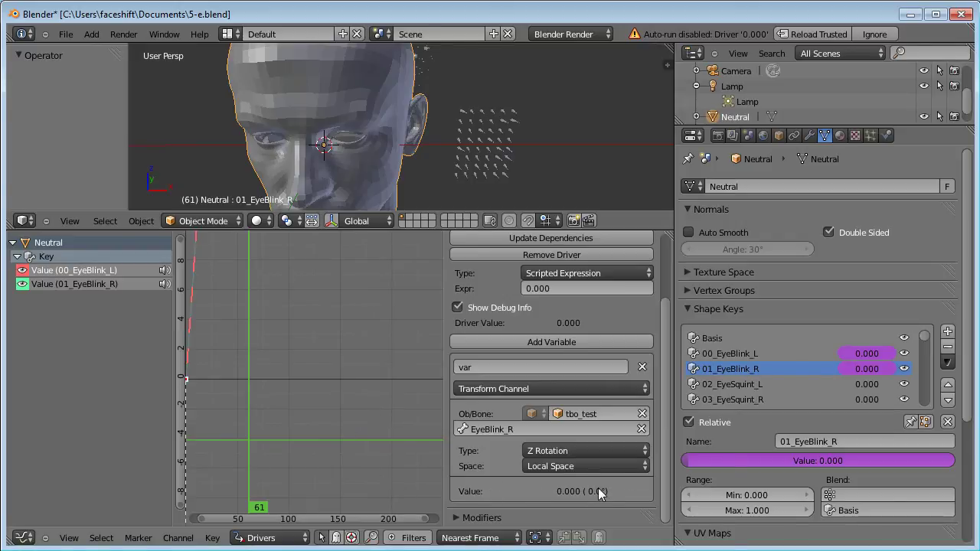
Move to frame 165 and set the 00_EyeBlink_L driver expression to -var.
left_click_drag(273, 453, 357, 460)
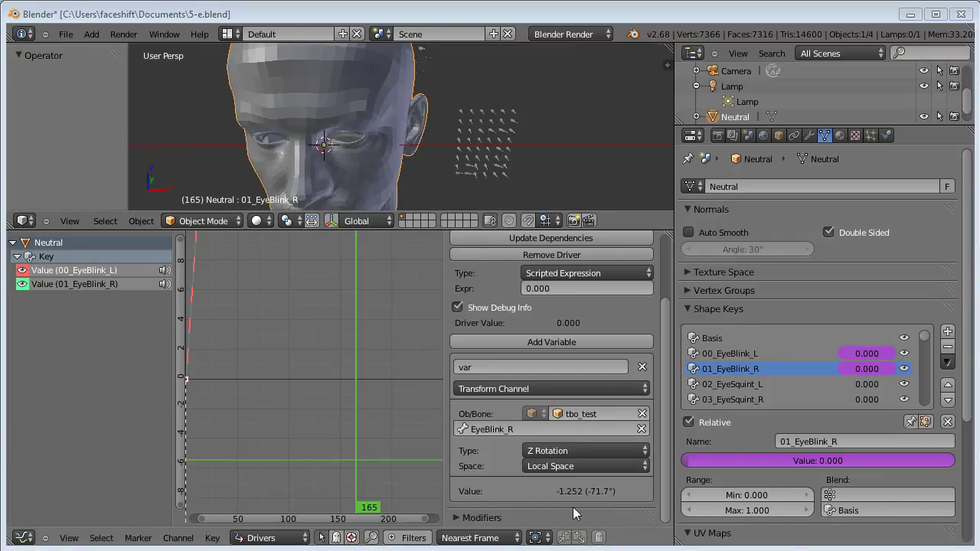
left_click(565, 288)
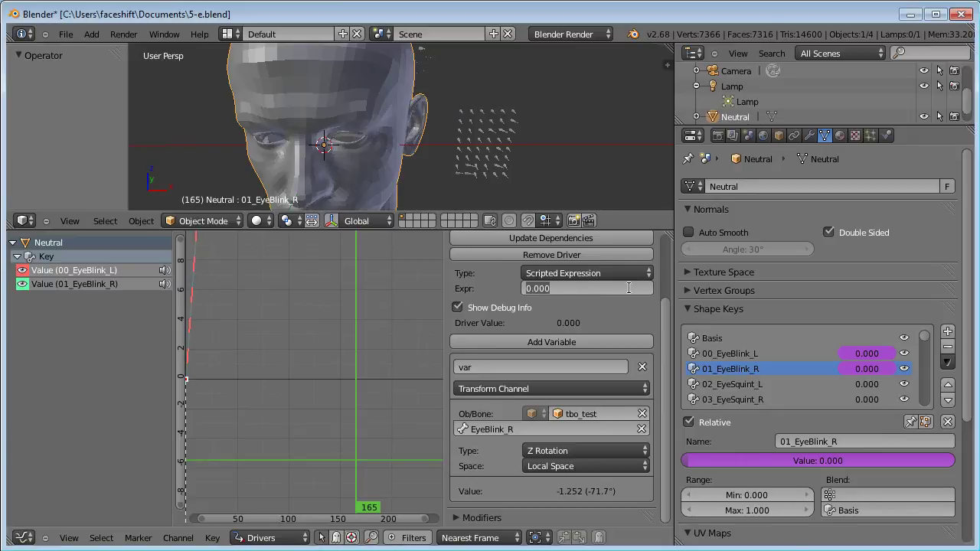
key("BackSpace")
type("-var")
key("Return")
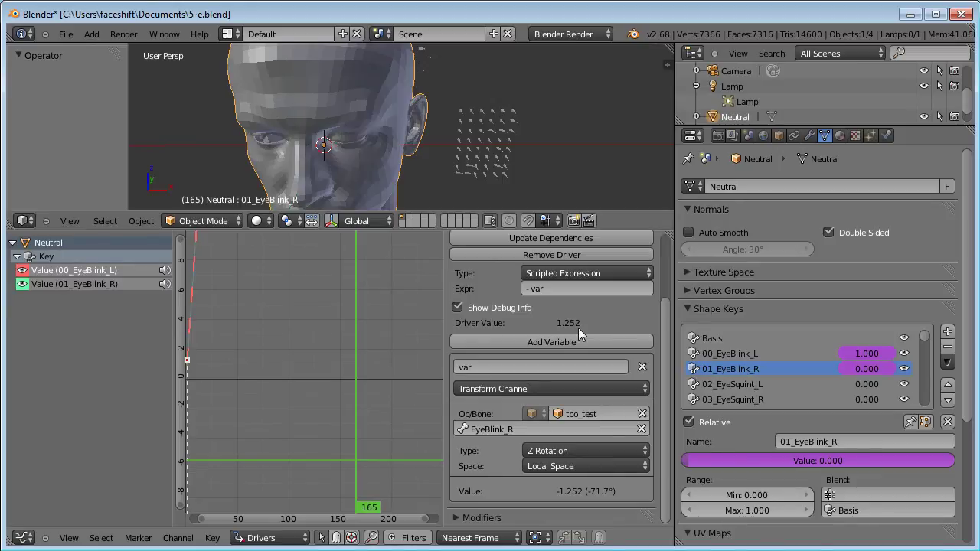
Extend the 00_EyeBlink_L driver expression to - var * 2 / pi and save the file.
left_click(576, 287)
key("End")
type("* 3")
key("BackSpace")
type("2")
key("Return")
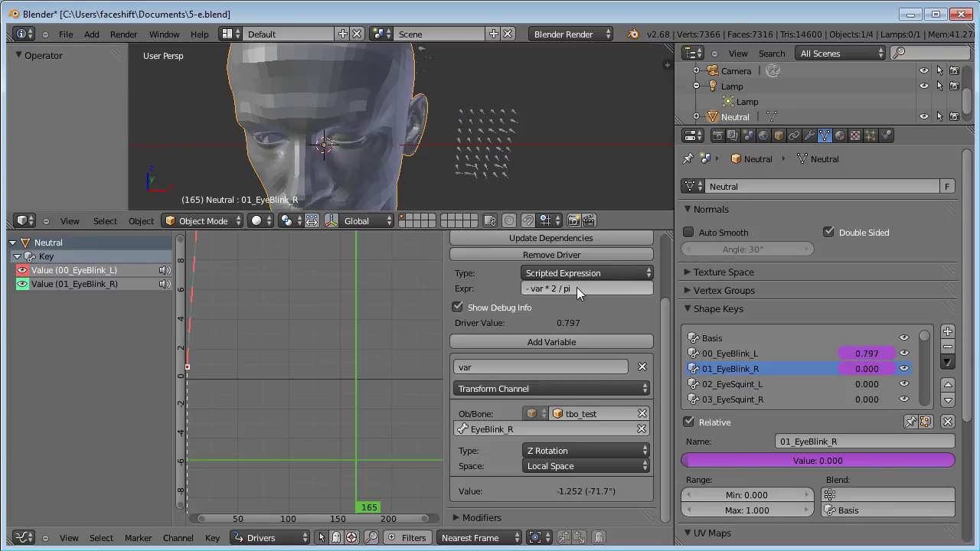
key("ctrl+s")
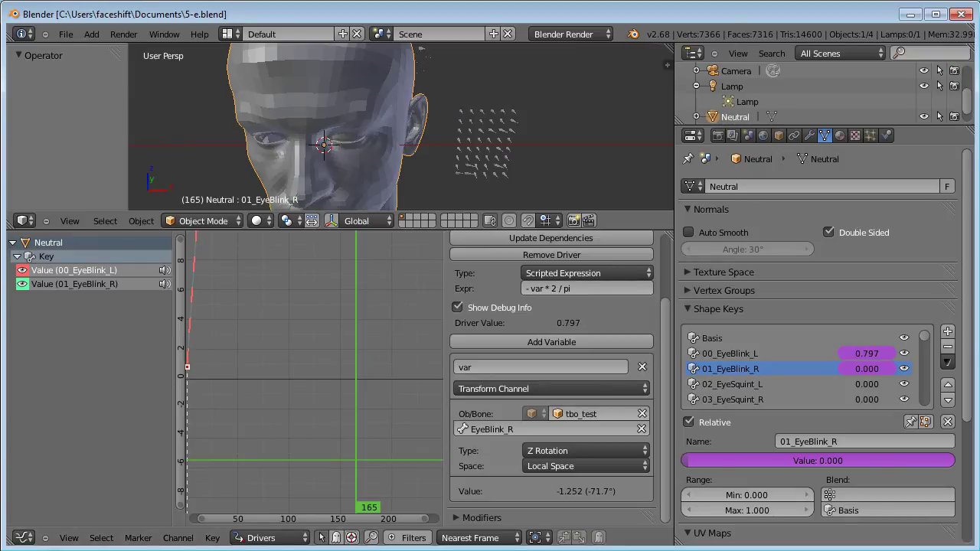
Change the 00_EyeBlink_L driver variable's target bone to EyeBlink_L.
left_click(493, 429)
scroll(528, 380, "down", 4)
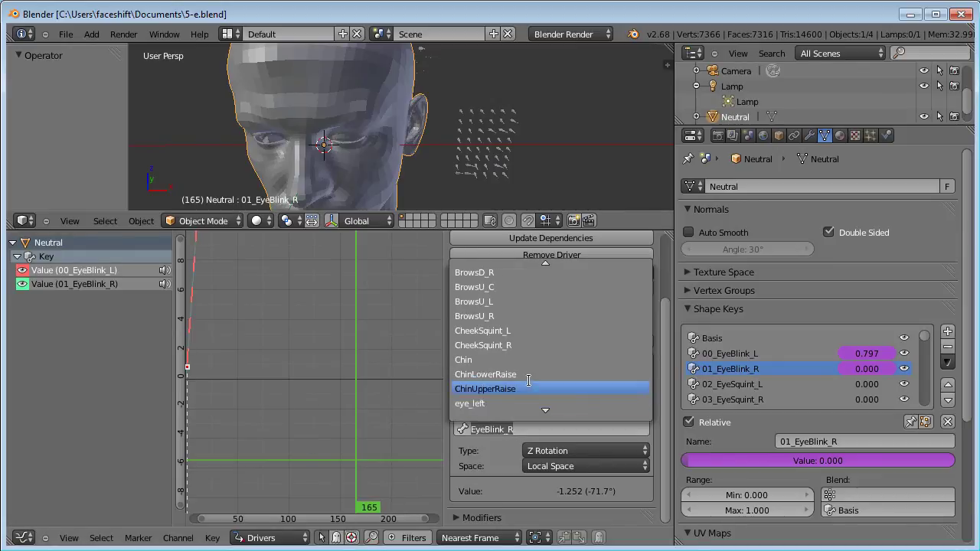
key("Return")
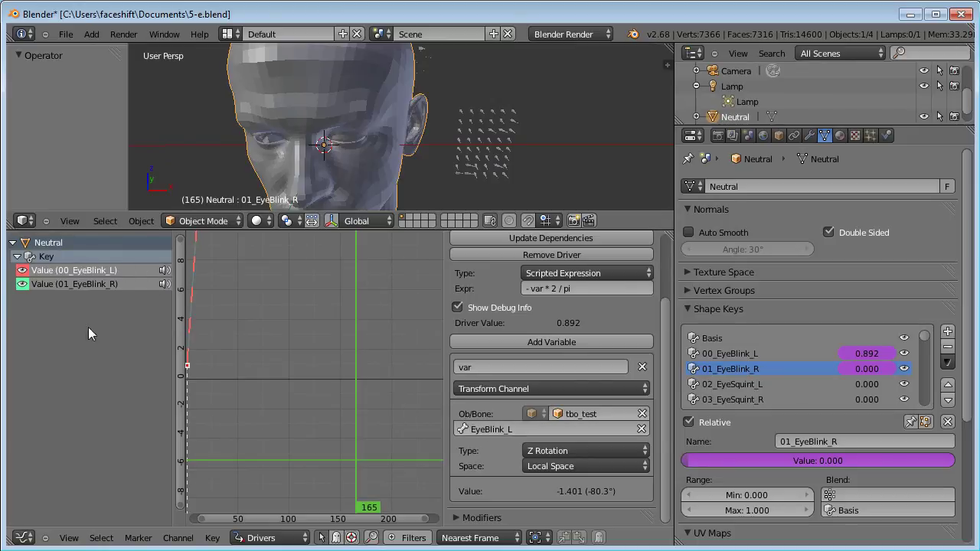
Select the 01_EyeBlink_R value driver and target its variable at the tbo_test armature's EyeBlink_R bone.
left_click(77, 283)
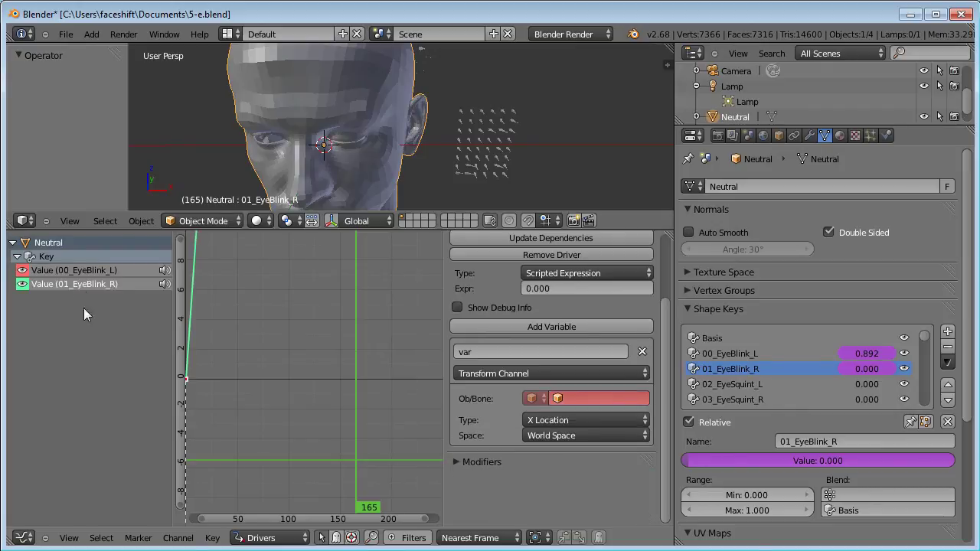
left_click(573, 398)
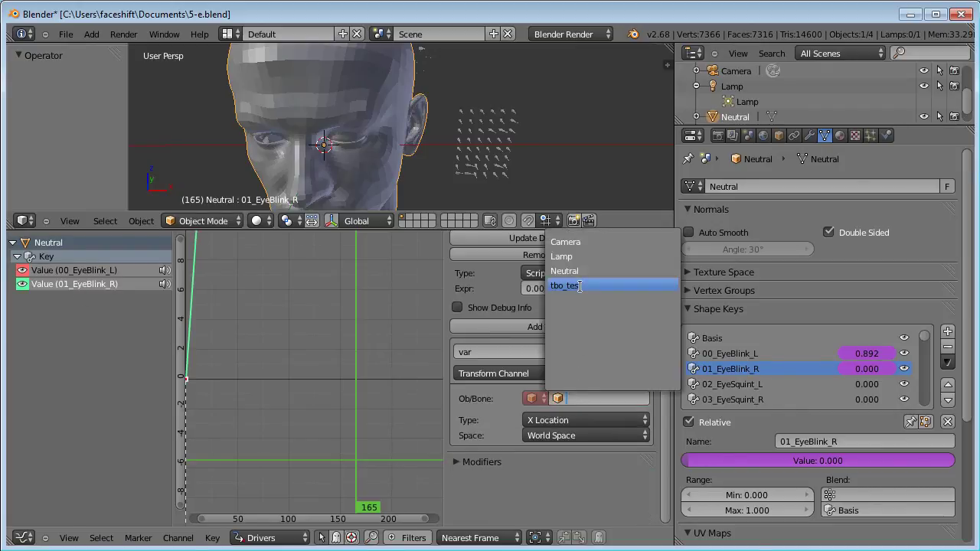
left_click(580, 286)
left_click(569, 415)
scroll(534, 366, "down", 10)
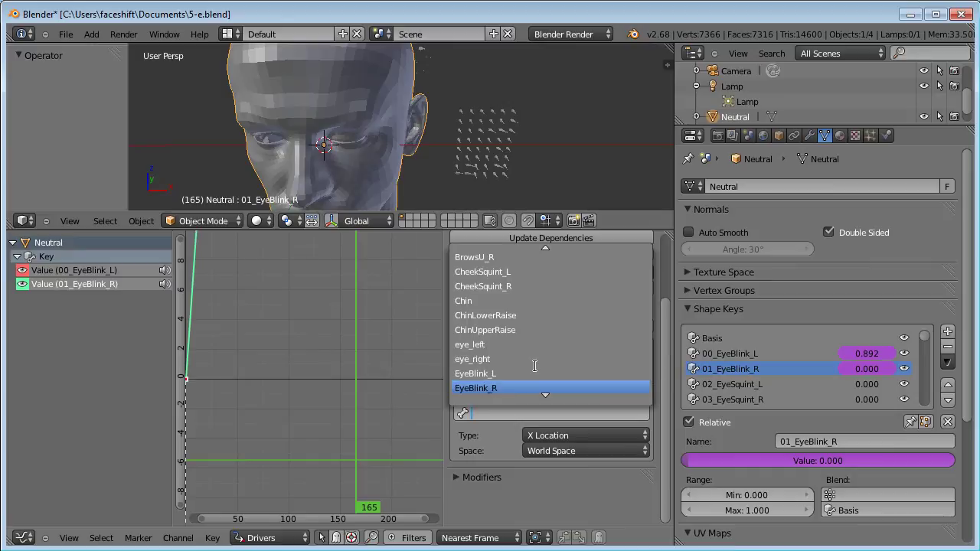
scroll(535, 366, "down", 2)
left_click(505, 360)
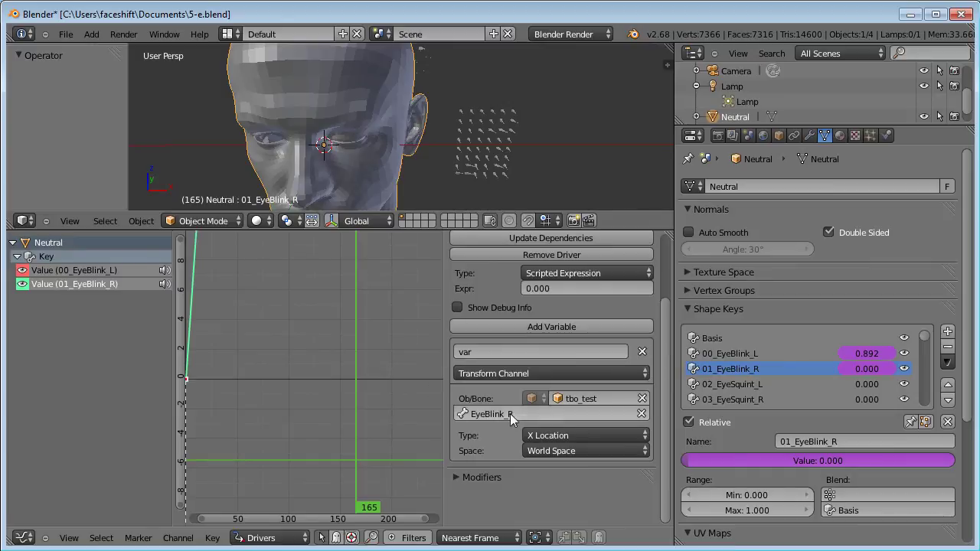
Set the 01_EyeBlink_R driver variable to read Z Rotation in Local Space.
left_click(576, 433)
left_click(582, 354)
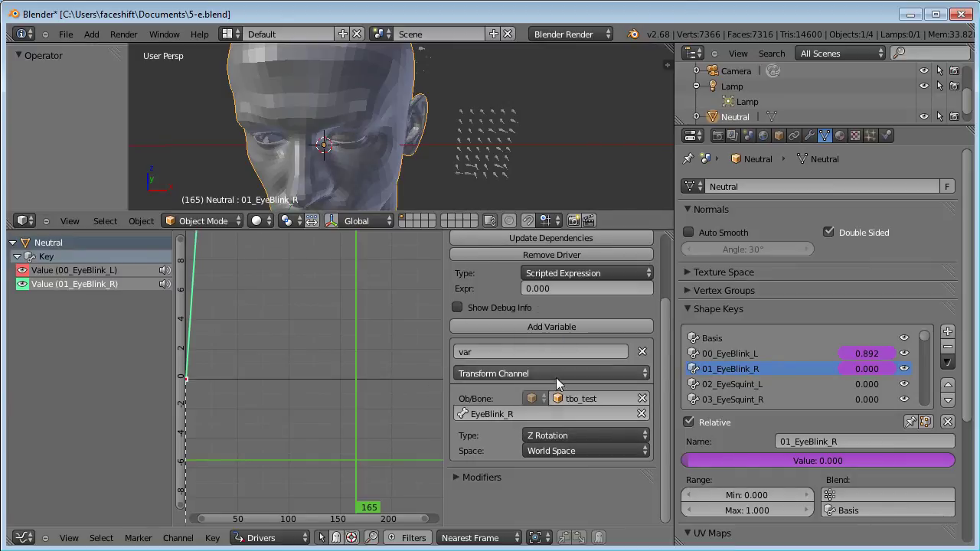
left_click(554, 450)
left_click(546, 400)
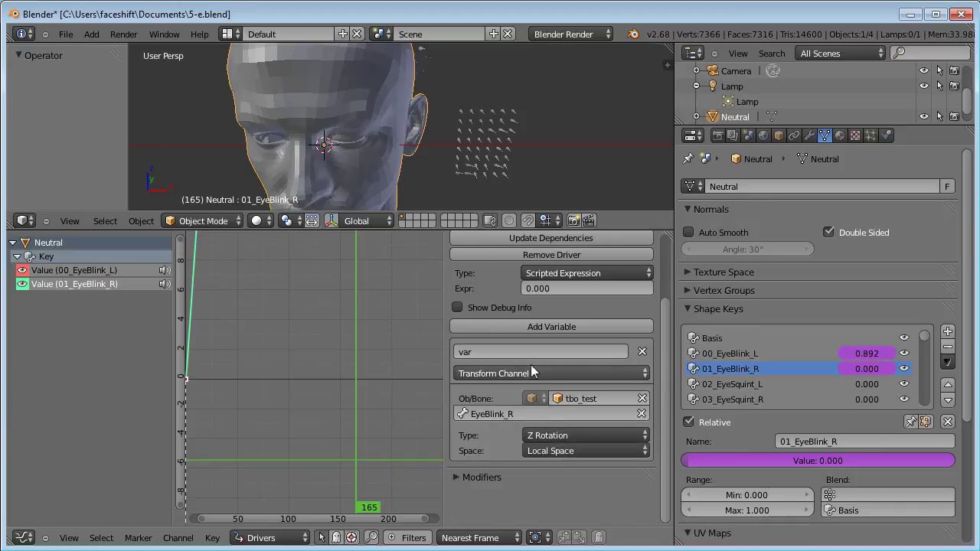
Set the 01_EyeBlink_R driver expression to -var * 2 / pi.
left_click(570, 288)
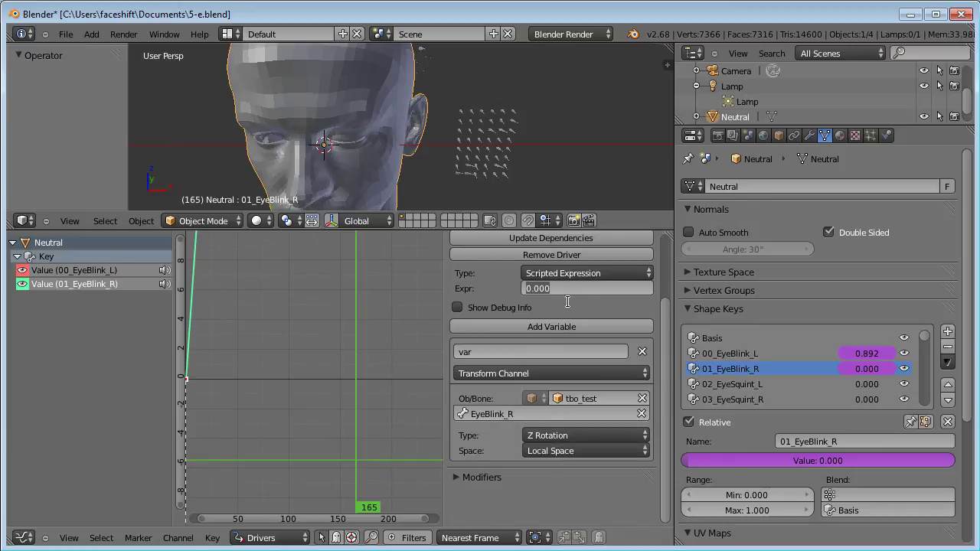
type("-var * 2 / pi")
key("Return")
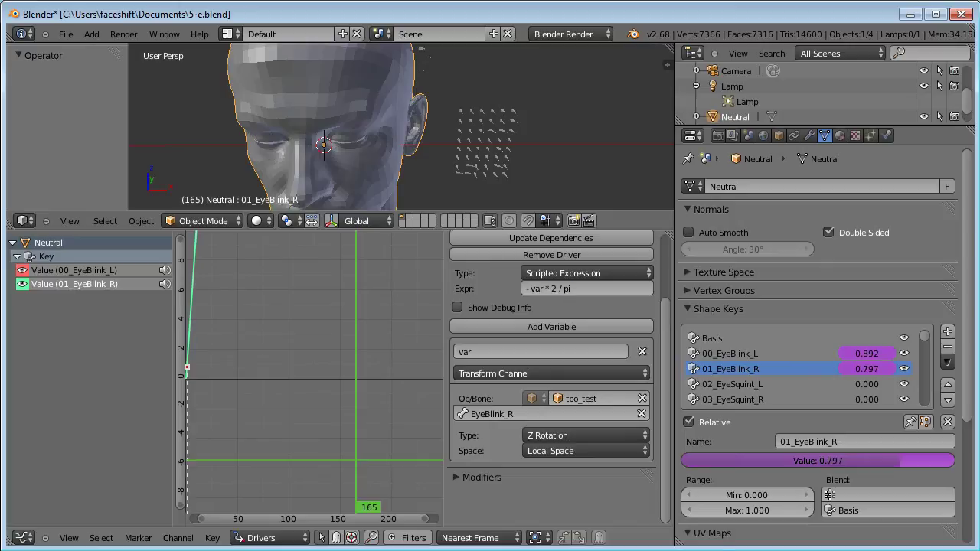
Scrub to about frame 133 and play the animation with the head's eyes in close-up to check the blinks.
scroll(338, 166, "up", 5)
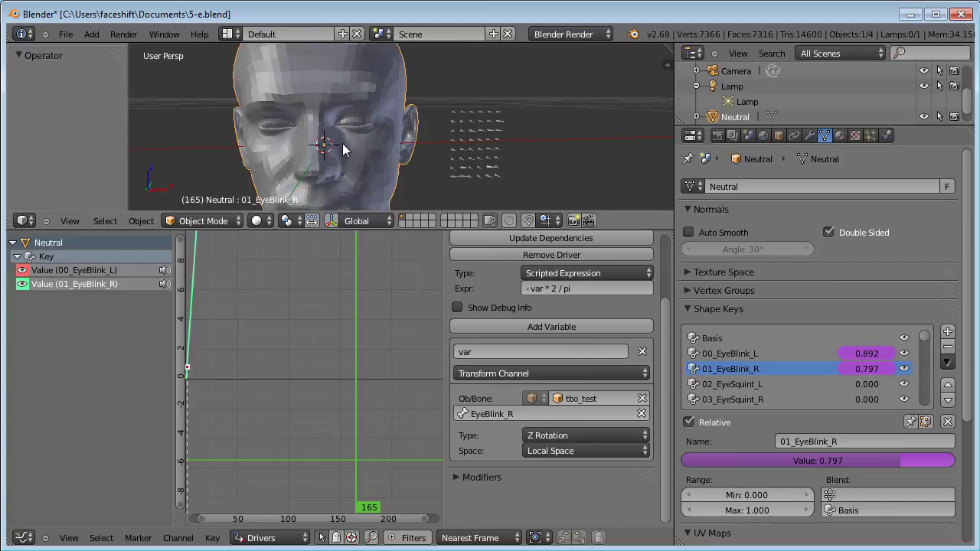
scroll(342, 143, "down", 4)
mouse_move(336, 361)
left_mouse_down()
mouse_move(286, 372)
mouse_move(333, 379)
mouse_move(319, 368)
left_mouse_up()
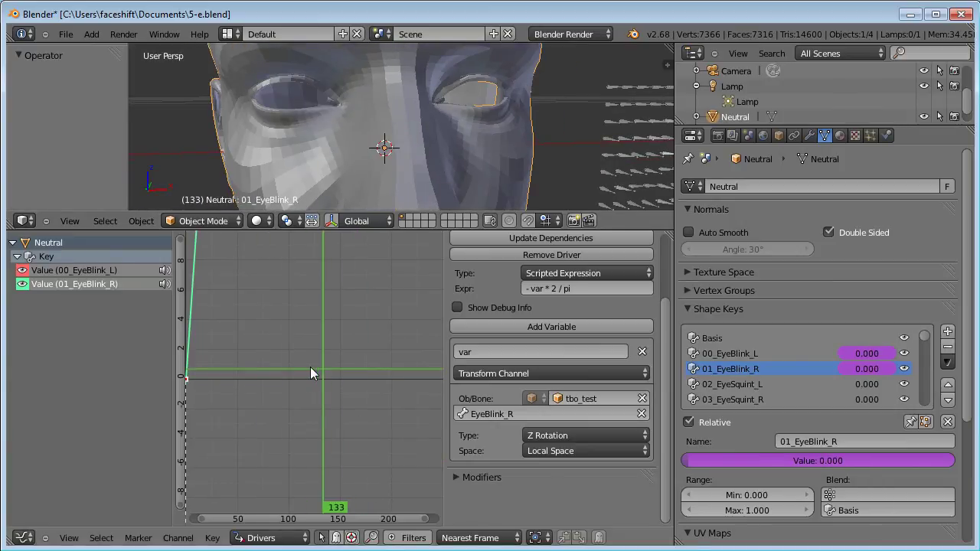
key("alt+a")
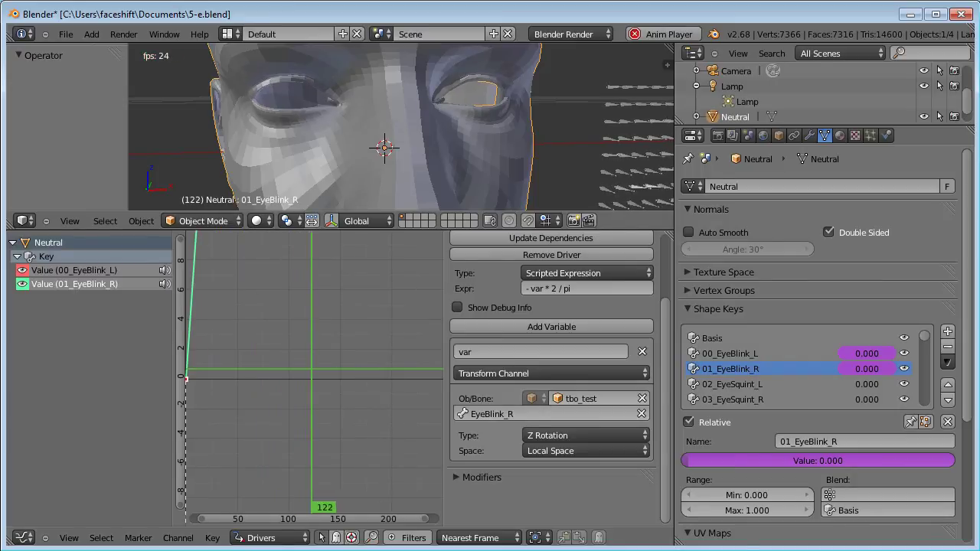
key("alt+a")
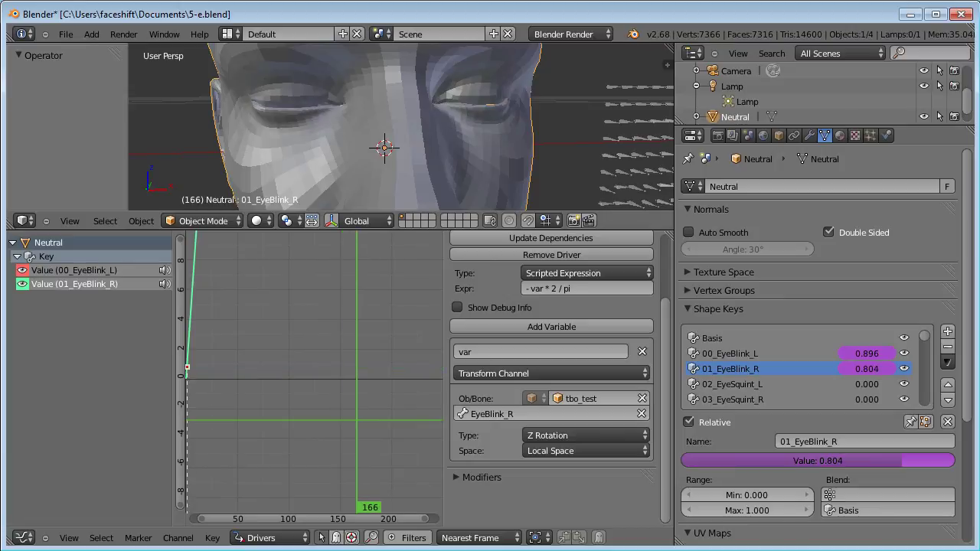
Add a driver to the 02_EyeSquint_L shape key value and make that shape key active.
right_click(859, 384)
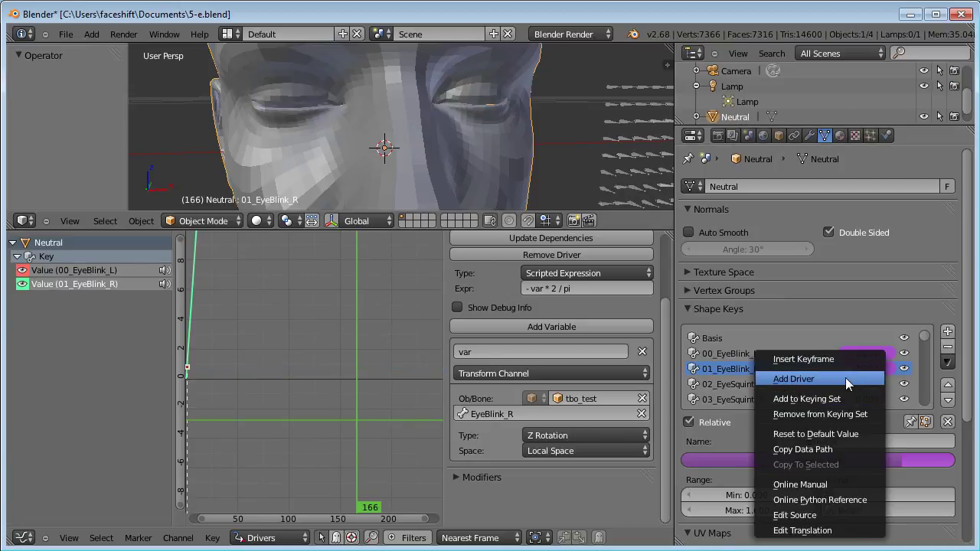
left_click(846, 377)
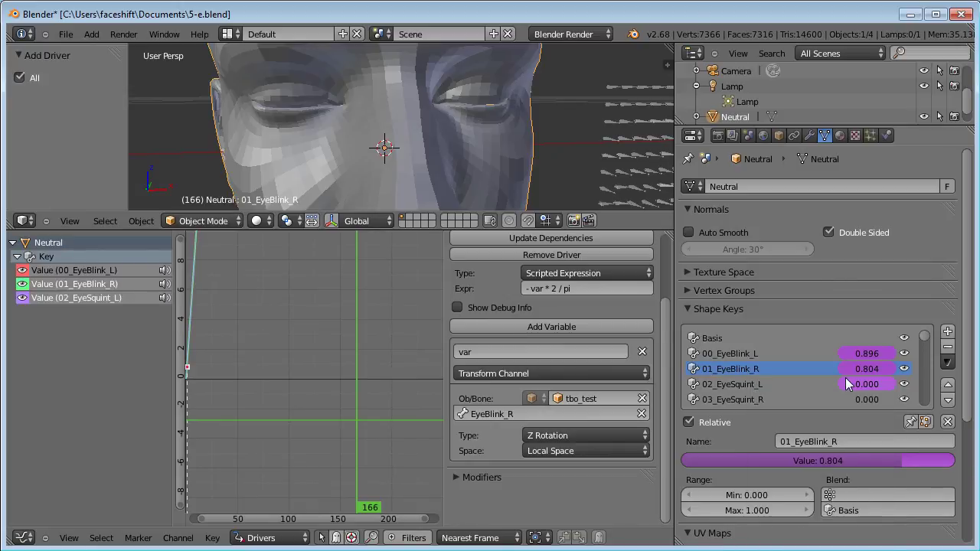
right_click(865, 383)
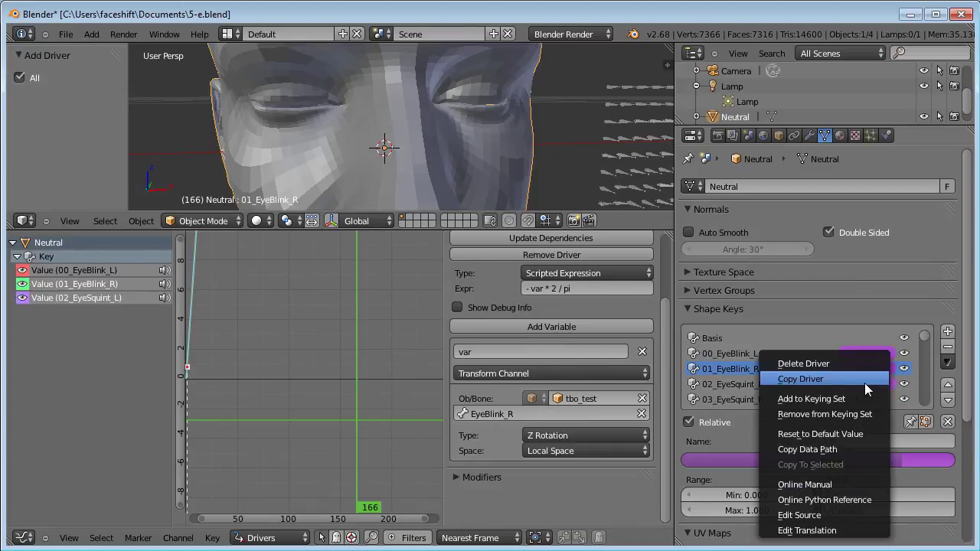
left_click(723, 384)
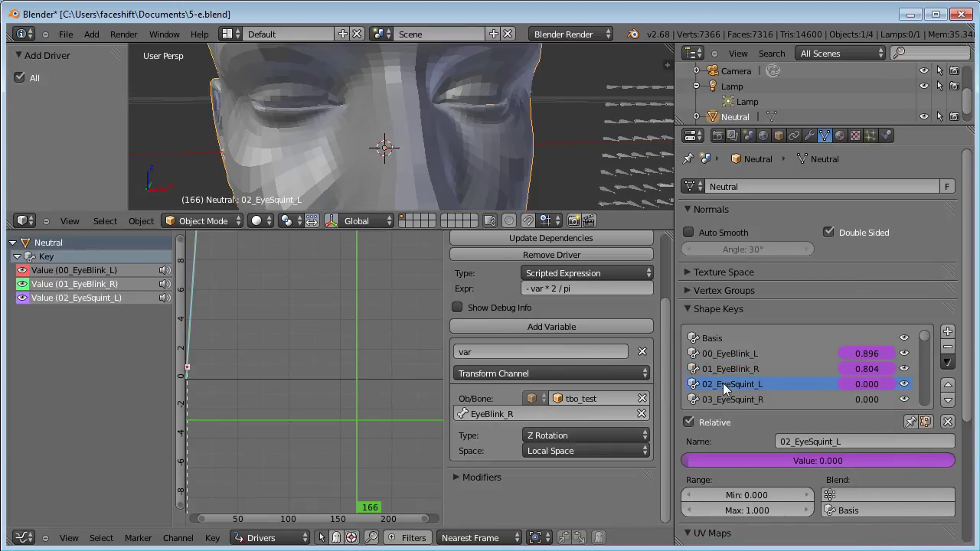
Select the 02_EyeSquint_L value driver and target its variable at the tbo_test armature's EyeSquint_L bone.
left_click(96, 298)
left_click(591, 403)
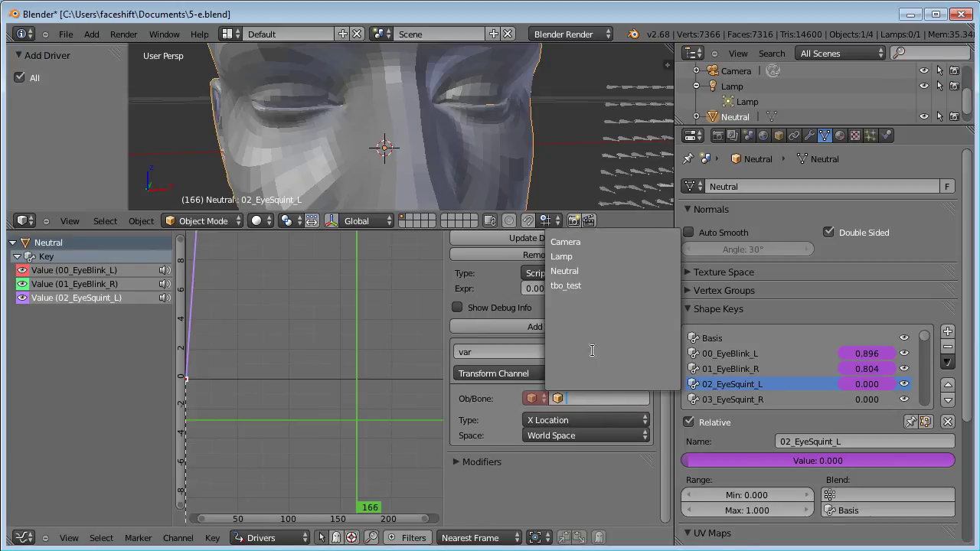
left_click(574, 222)
left_click(550, 412)
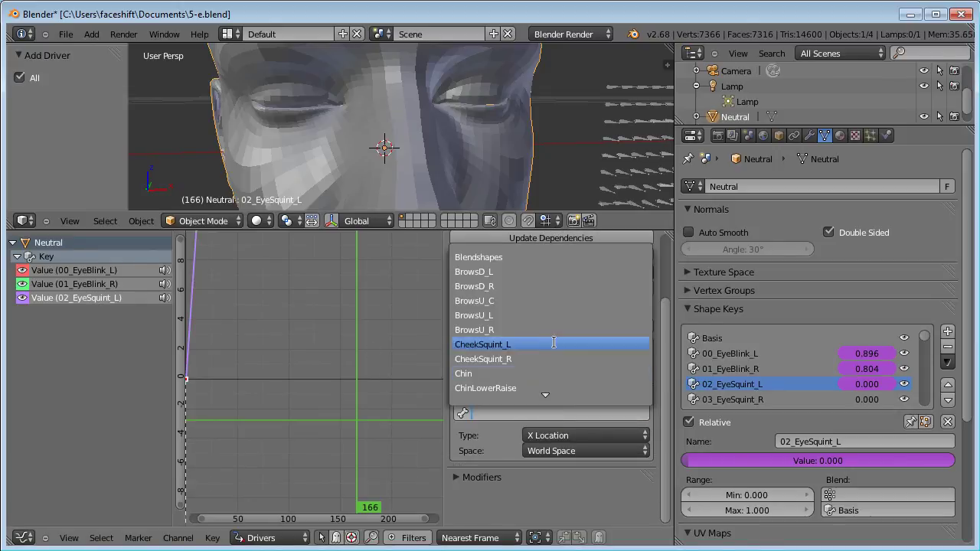
scroll(553, 339, "down", 6)
scroll(505, 360, "down", 11)
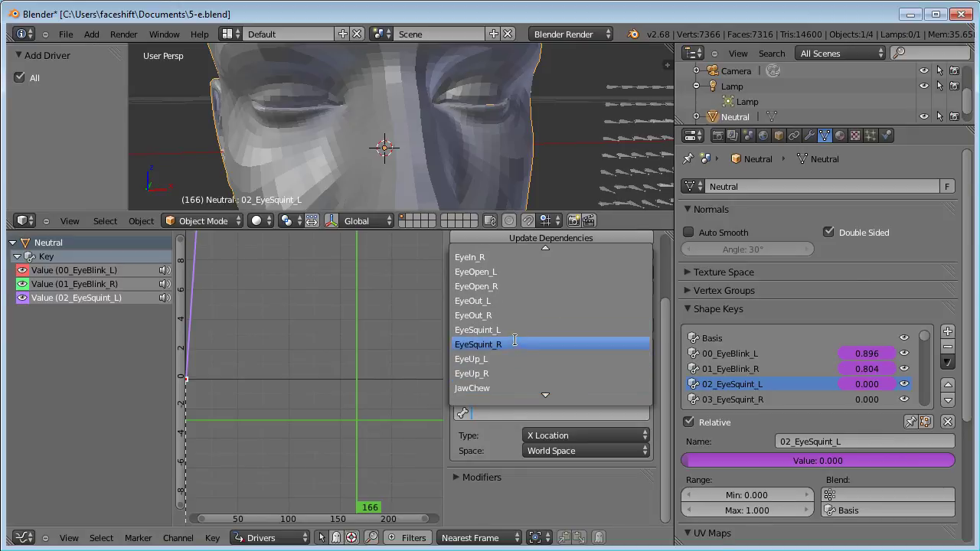
left_click(514, 330)
Set the 02_EyeSquint_L driver variable to read Z Rotation in Local Space.
left_click(581, 435)
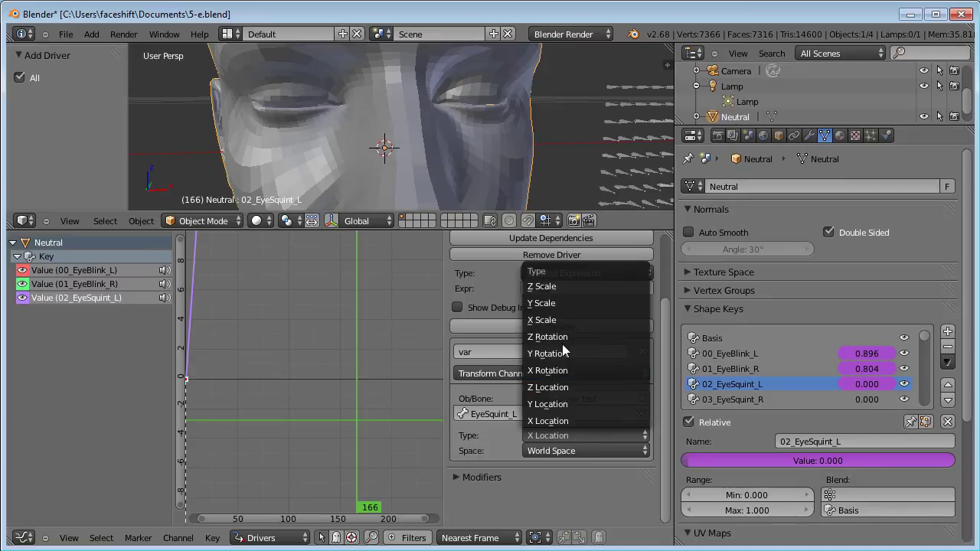
left_click(561, 336)
left_click(561, 451)
left_click(550, 403)
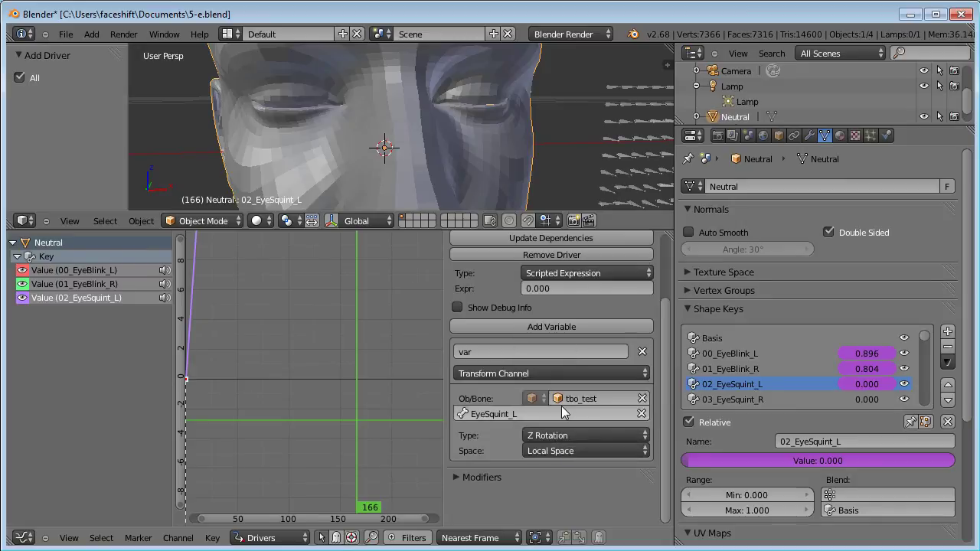
Copy the expression - var * 2 / pi from the 01_EyeBlink_R driver into the 02_EyeSquint_L driver.
left_click(100, 284)
left_click(615, 291)
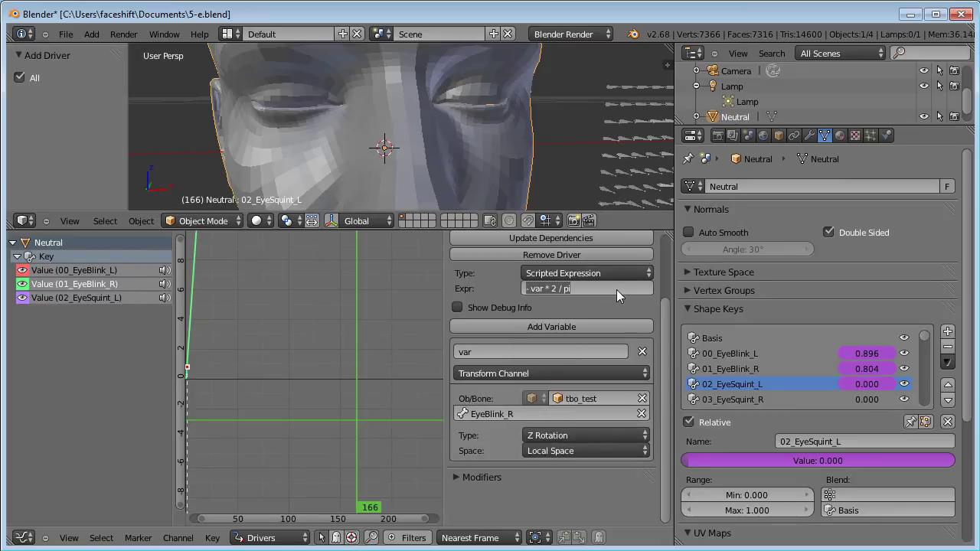
key("Return")
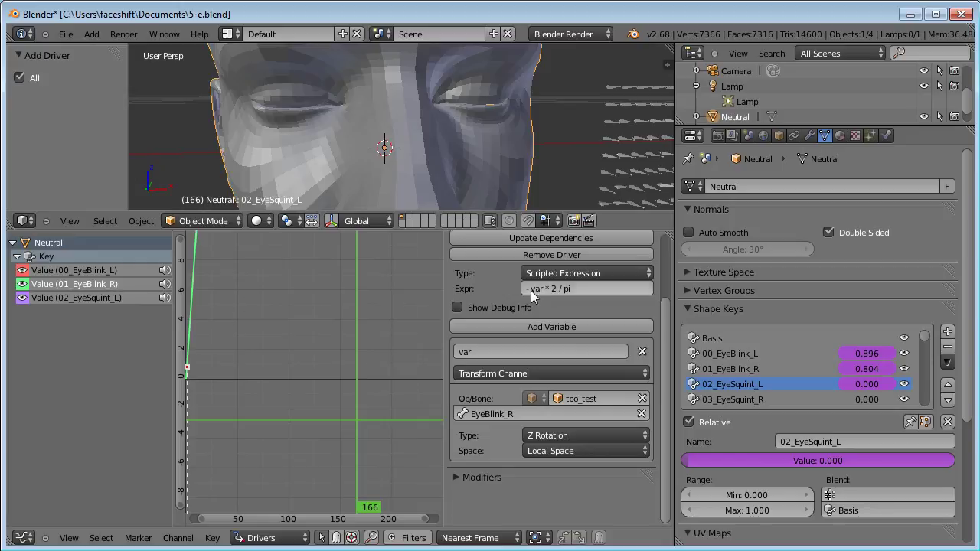
left_click(71, 293)
left_click(591, 288)
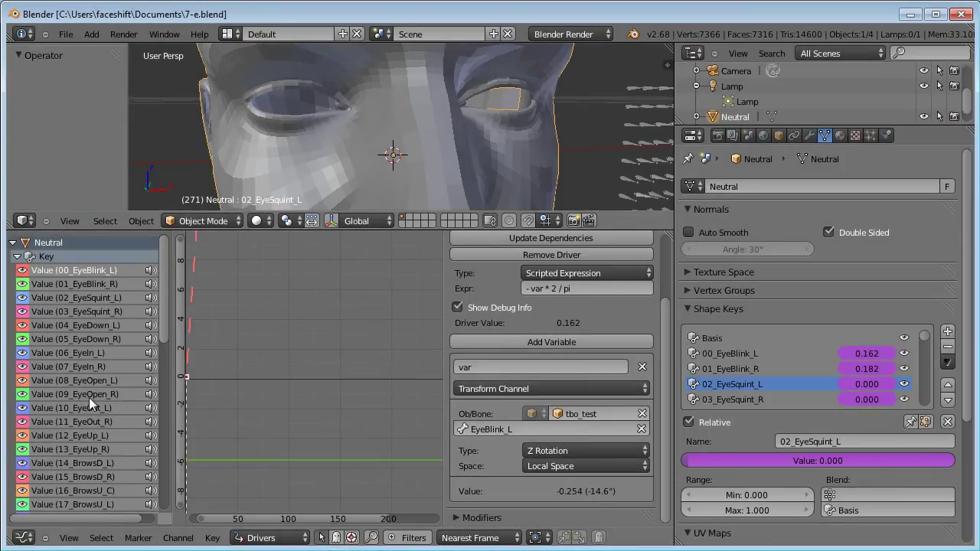
Look through the list of shape key drivers, enlarge the 3D view over the driver editor and play the animation on the whole head.
left_click_drag(160, 325, 174, 292)
left_click_drag(257, 230, 265, 527)
scroll(340, 337, "down", 5)
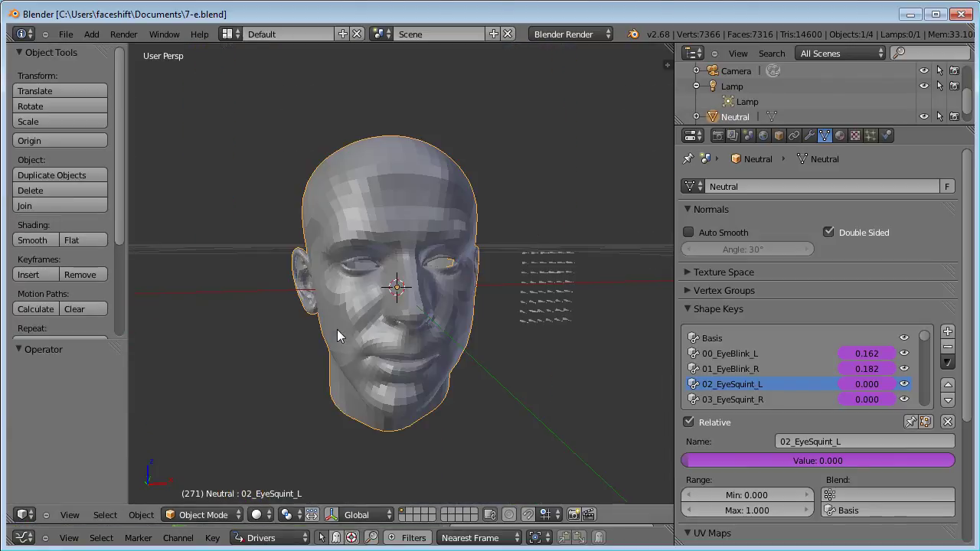
middle_click_drag(421, 288, 383, 303)
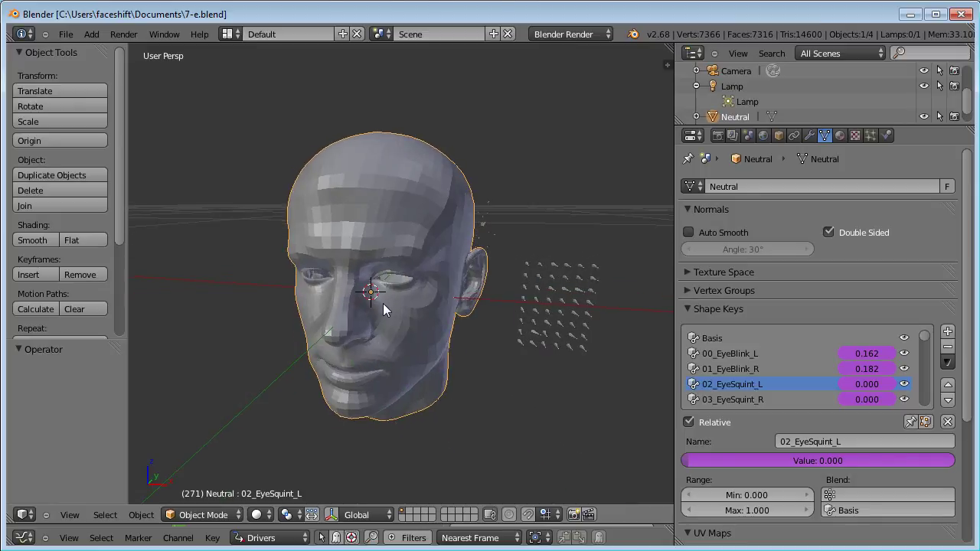
key("alt+a")
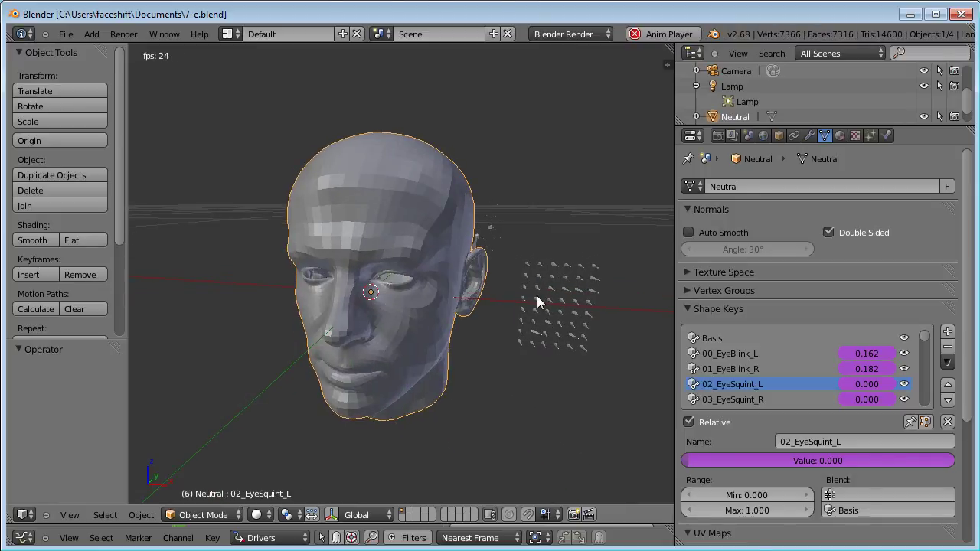